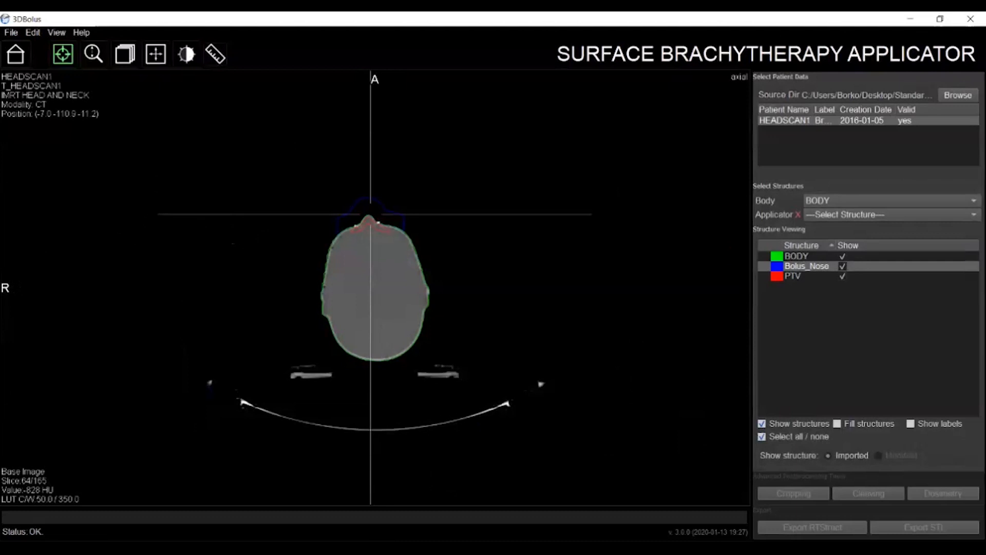
- Assign Bolus_Nose as the applicator structure for the HEADSCAN1 patient data
{"action": "left_click", "coordinate": [94, 54]}
{"action": "left_click_drag", "start_coordinate": [233, 173], "coordinate": [234, 132]}
{"action": "left_click", "coordinate": [155, 54]}
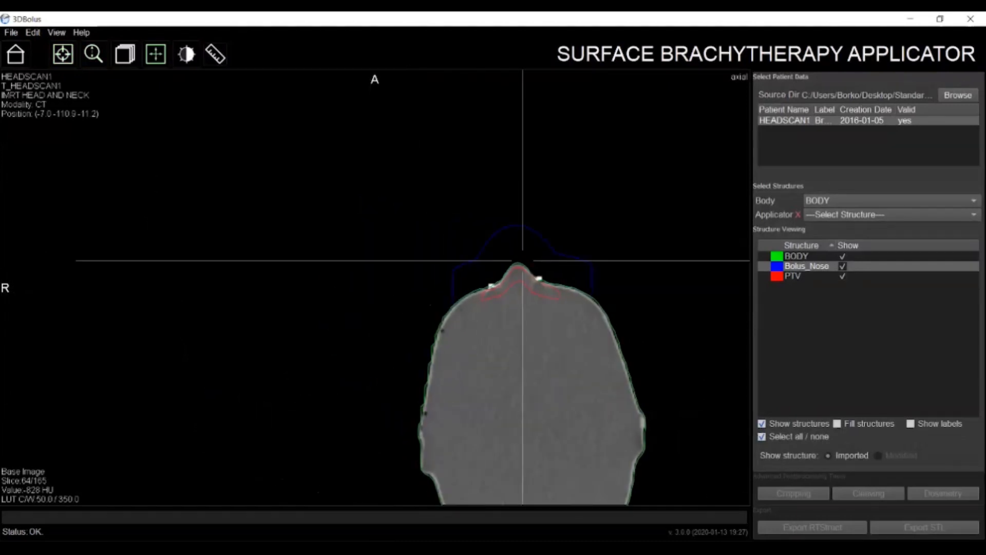
{"action": "left_click_drag", "start_coordinate": [522, 308], "coordinate": [394, 199]}
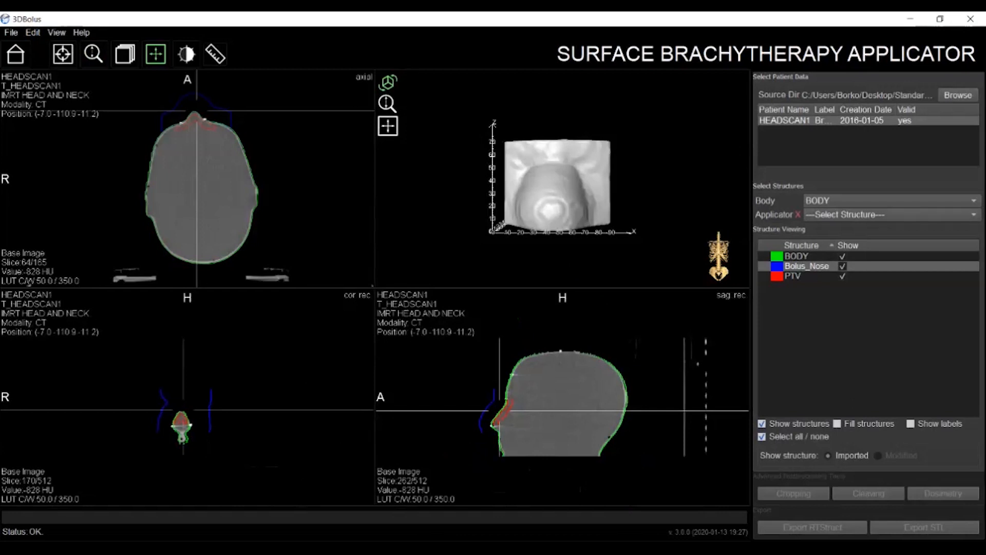
{"action": "left_click", "coordinate": [891, 214]}
{"action": "left_click", "coordinate": [891, 236]}
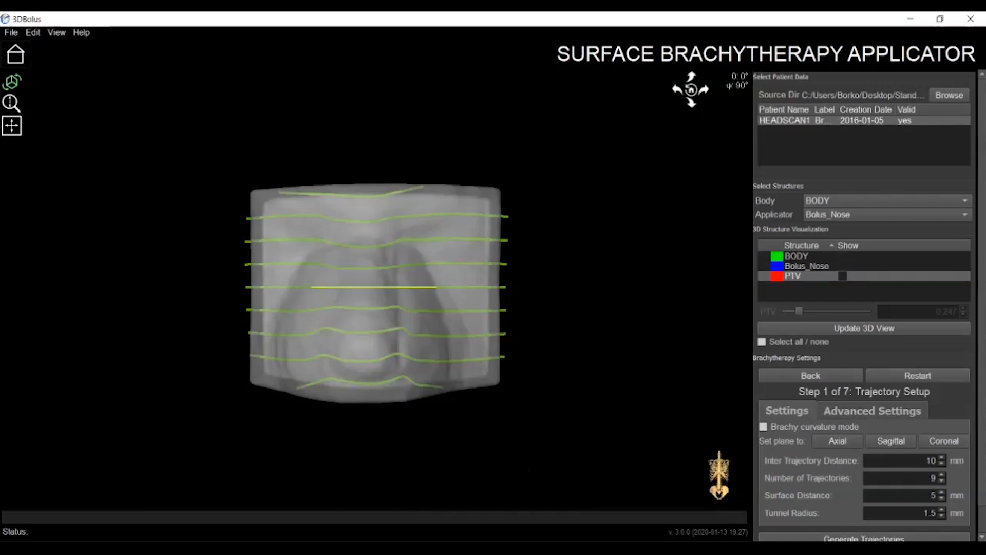
- Set the trajectory plane to sagittal, shifted slightly sideways over the nose, with 7 trajectories
{"action": "left_click", "coordinate": [890, 440]}
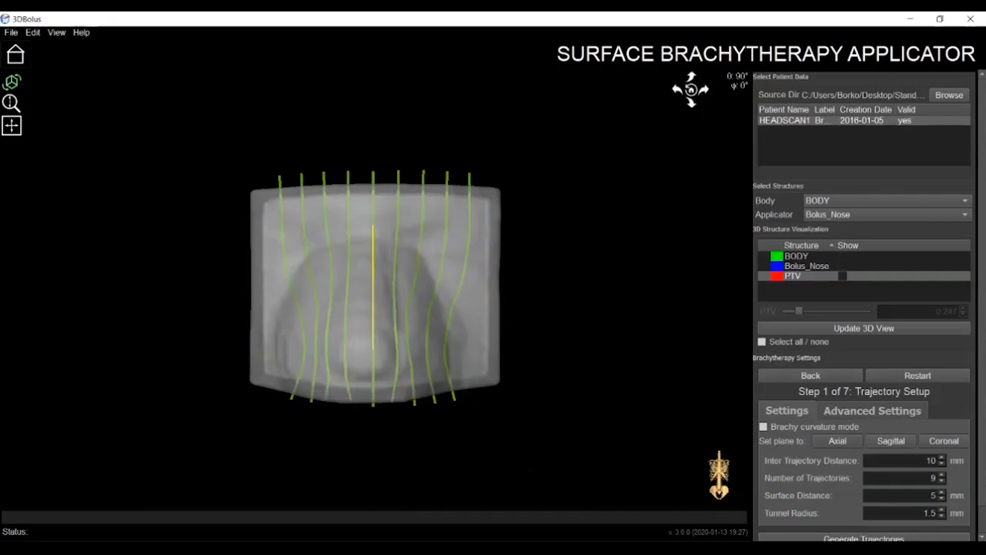
{"action": "mouse_move", "coordinate": [373, 286]}
{"action": "left_mouse_down"}
{"action": "mouse_move", "coordinate": [341, 287]}
{"action": "mouse_move", "coordinate": [417, 287]}
{"action": "mouse_move", "coordinate": [350, 287]}
{"action": "mouse_move", "coordinate": [391, 287]}
{"action": "mouse_move", "coordinate": [371, 286]}
{"action": "left_mouse_up"}
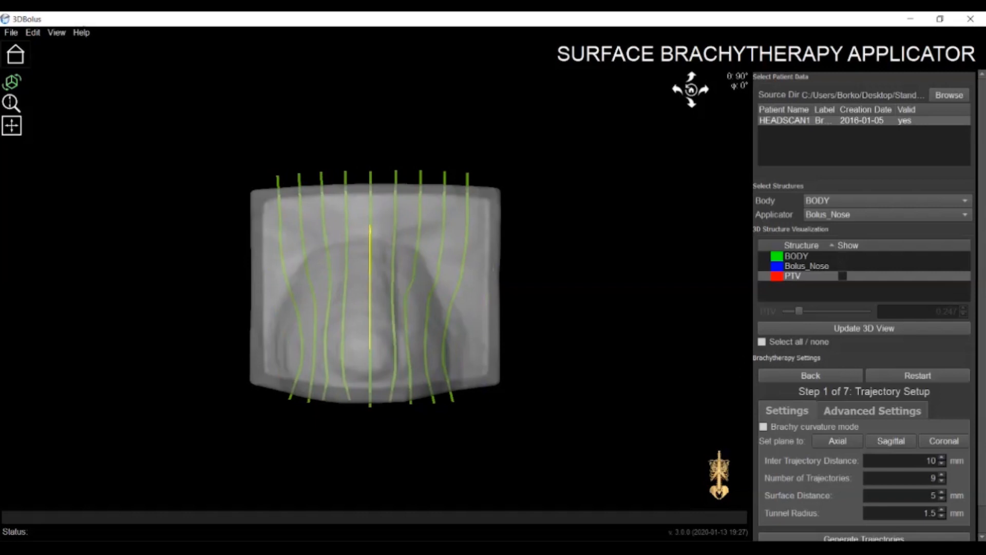
{"action": "left_click", "coordinate": [941, 481]}
{"action": "left_click", "coordinate": [941, 481]}
{"action": "left_click", "coordinate": [941, 481]}
{"action": "key", "text": "Up"}
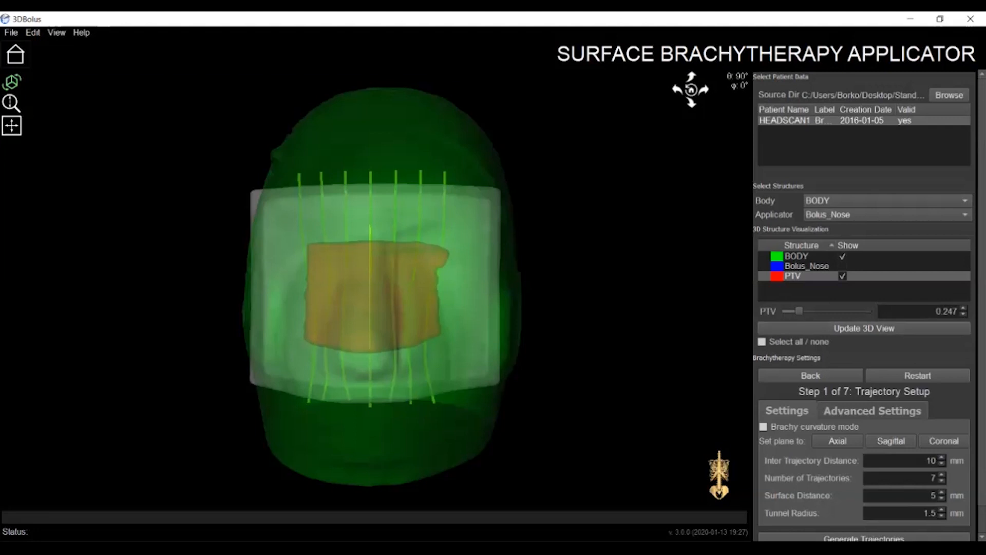
- Lower the 3D opacity of the BODY structure to 0.117 and raise the opacity of the PTV
{"action": "mouse_move", "coordinate": [374, 288]}
{"action": "left_mouse_down"}
{"action": "mouse_move", "coordinate": [334, 287]}
{"action": "mouse_move", "coordinate": [367, 285]}
{"action": "mouse_move", "coordinate": [365, 295]}
{"action": "left_mouse_up"}
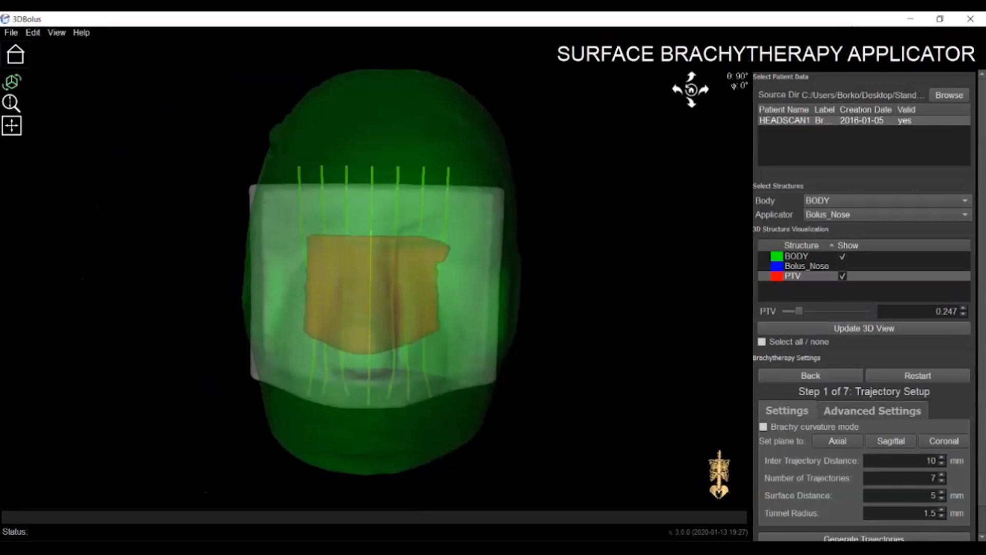
{"action": "mouse_move", "coordinate": [367, 296]}
{"action": "left_mouse_down"}
{"action": "mouse_move", "coordinate": [367, 216]}
{"action": "mouse_move", "coordinate": [367, 291]}
{"action": "left_mouse_up"}
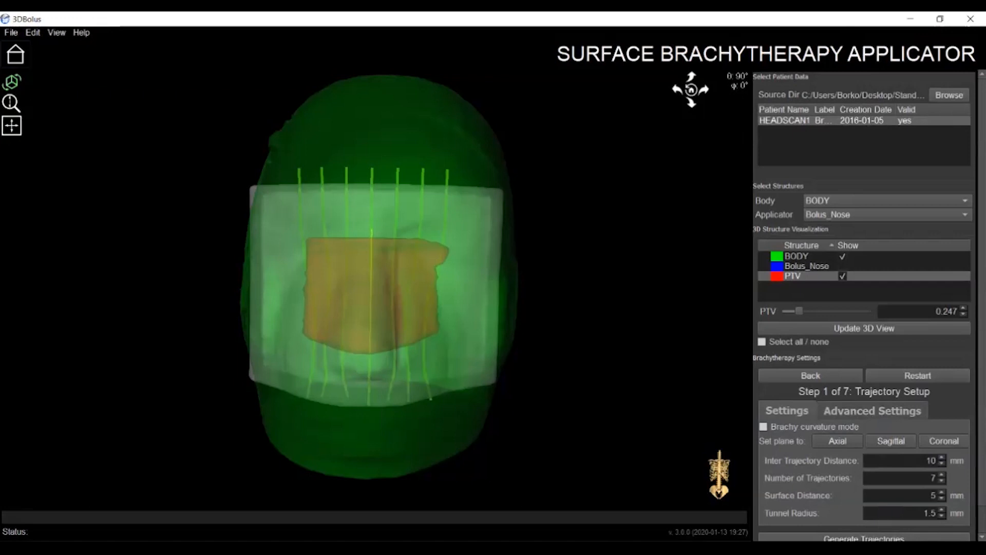
{"action": "left_click", "coordinate": [842, 255]}
{"action": "left_click_drag", "start_coordinate": [799, 311], "coordinate": [863, 311]}
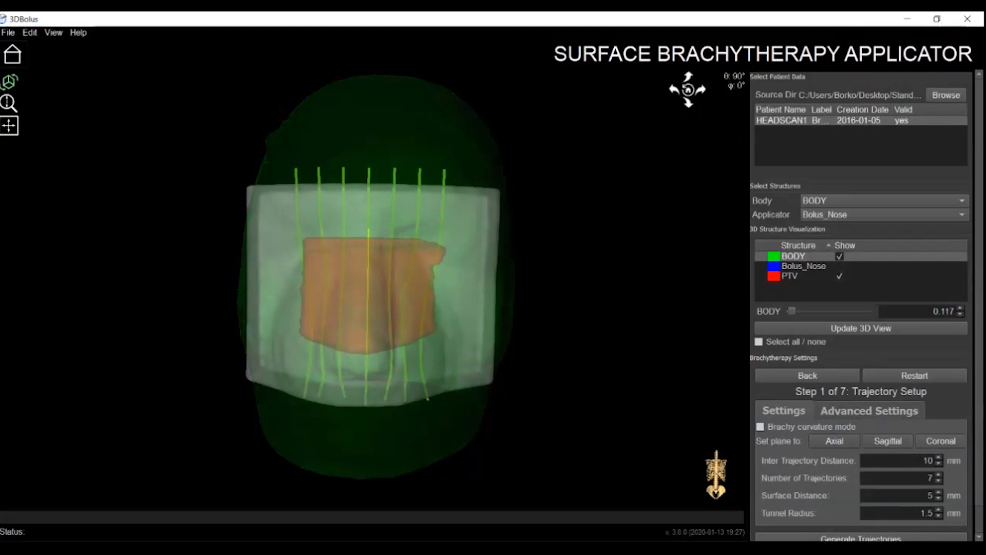
- Hide the PTV structure in the 3D view and turn the applicator back to a frontal view
{"action": "mouse_move", "coordinate": [837, 426]}
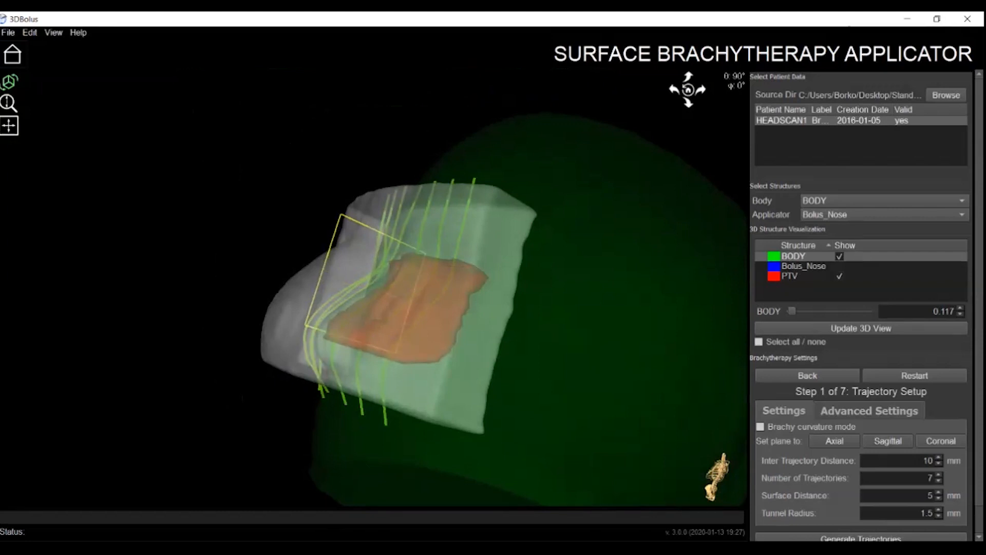
{"action": "left_click", "coordinate": [860, 328]}
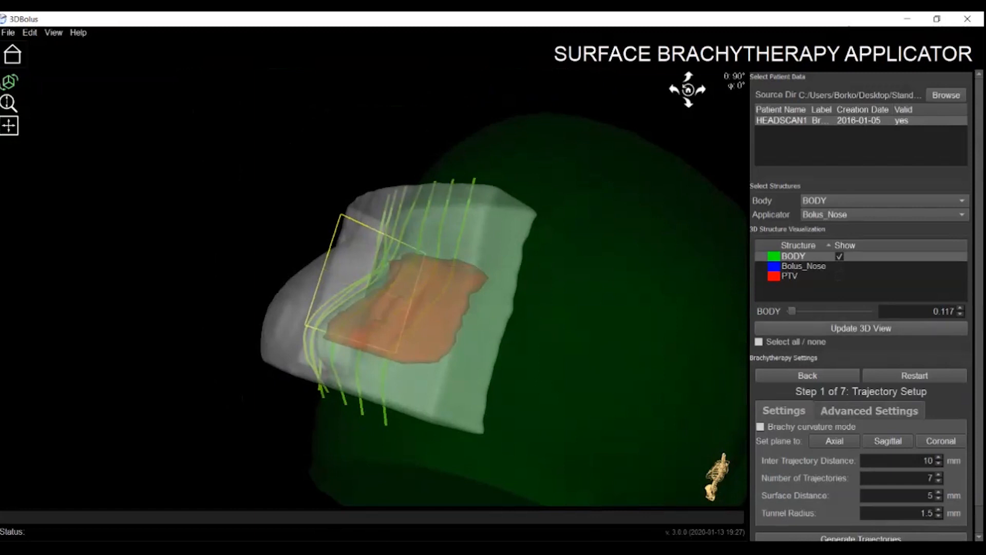
{"action": "left_click_drag", "start_coordinate": [365, 283], "coordinate": [603, 277]}
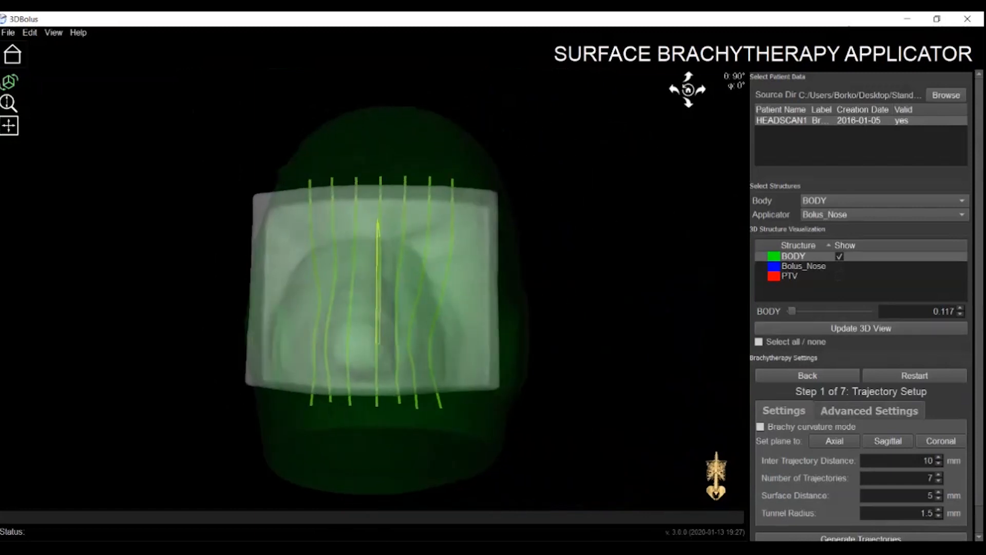
- Try Brachy curvature mode for the trajectories with the plane set to sagittal
{"action": "left_click", "coordinate": [760, 427]}
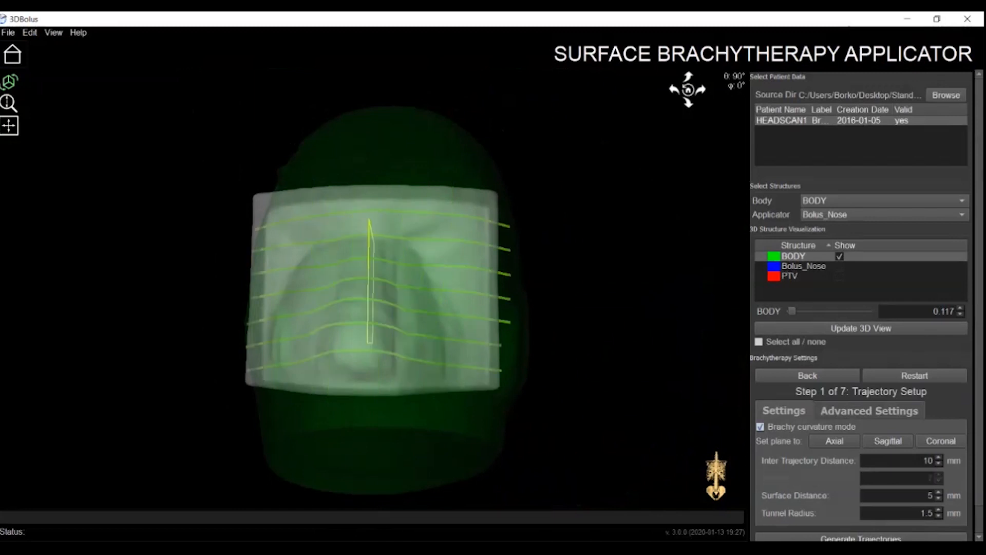
{"action": "left_click", "coordinate": [887, 441]}
{"action": "mouse_move", "coordinate": [524, 277]}
{"action": "left_mouse_down"}
{"action": "mouse_move", "coordinate": [390, 277]}
{"action": "mouse_move", "coordinate": [523, 282]}
{"action": "left_mouse_up"}
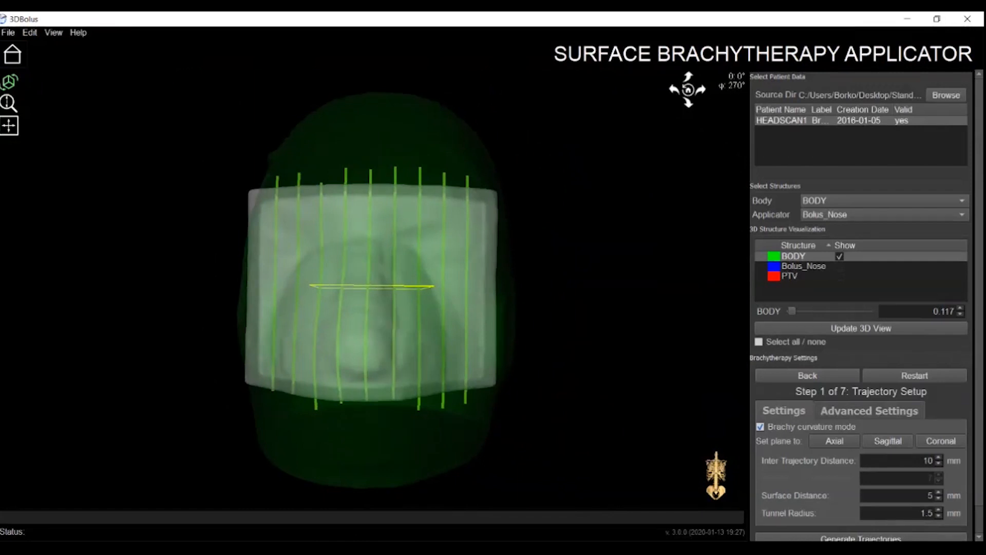
{"action": "mouse_move", "coordinate": [523, 277]}
{"action": "left_mouse_down"}
{"action": "mouse_move", "coordinate": [349, 278]}
{"action": "mouse_move", "coordinate": [493, 313]}
{"action": "mouse_move", "coordinate": [518, 275]}
{"action": "left_mouse_up"}
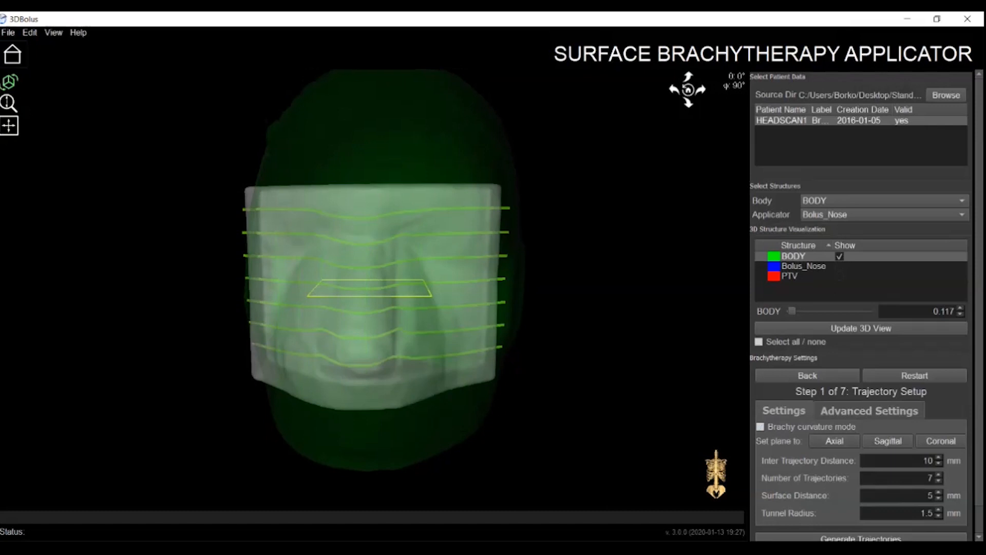
- Generate trajectories along the sagittal plane with a minimum radius of curvature of 15 mm
{"action": "left_click", "coordinate": [888, 440]}
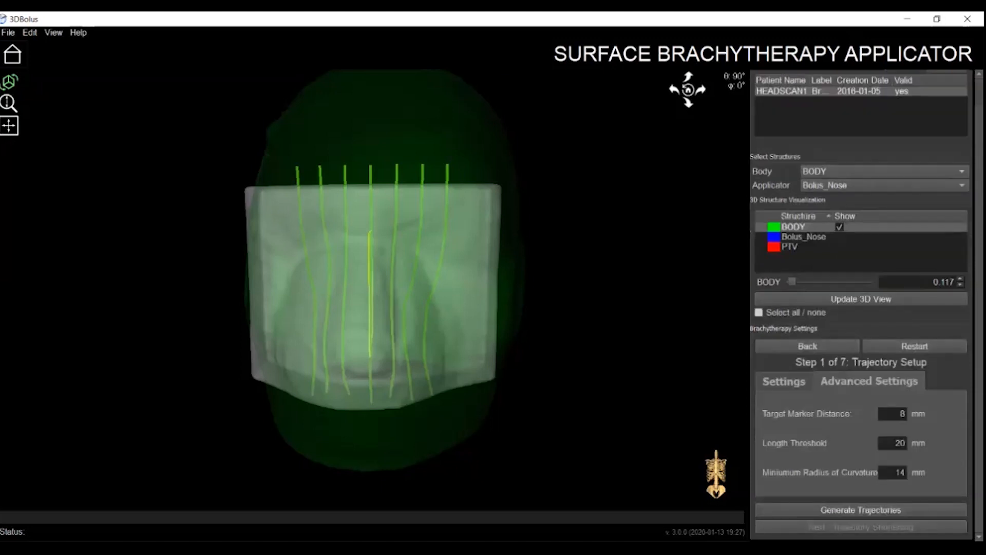
{"action": "double_click", "coordinate": [900, 472]}
{"action": "type", "text": "15"}
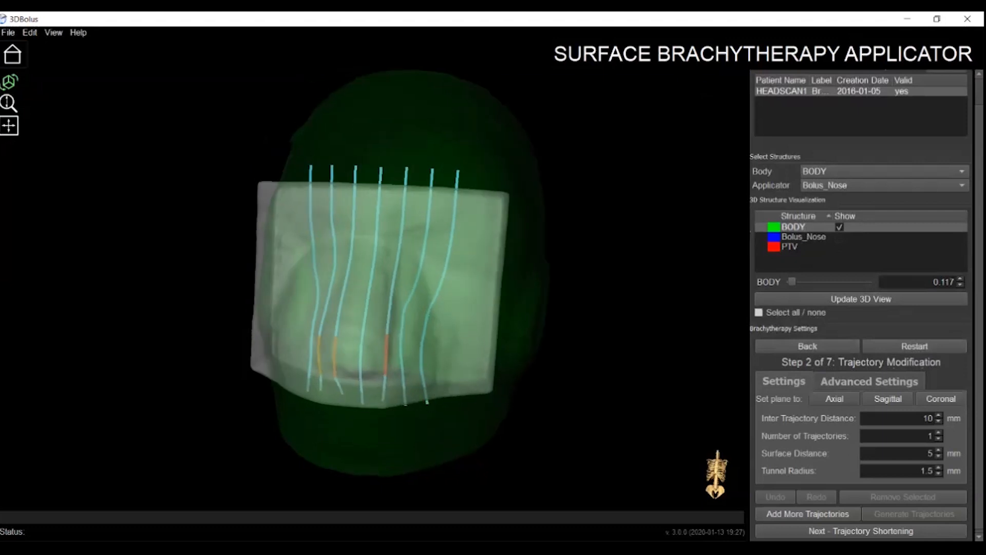
- Hide the BODY structure in the 3D view, leaving the applicator and its trajectories displayed
{"action": "left_click", "coordinate": [839, 226]}
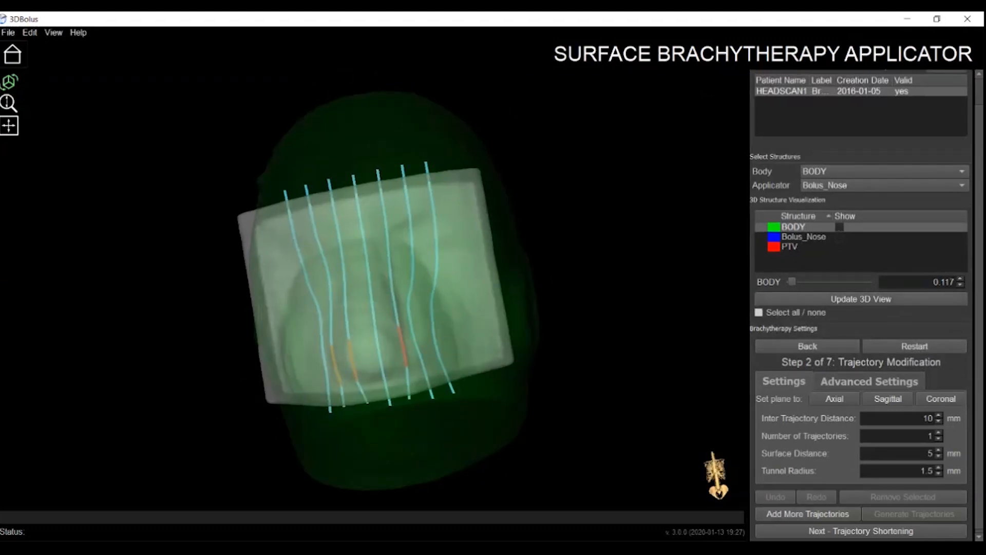
{"action": "left_click", "coordinate": [860, 299]}
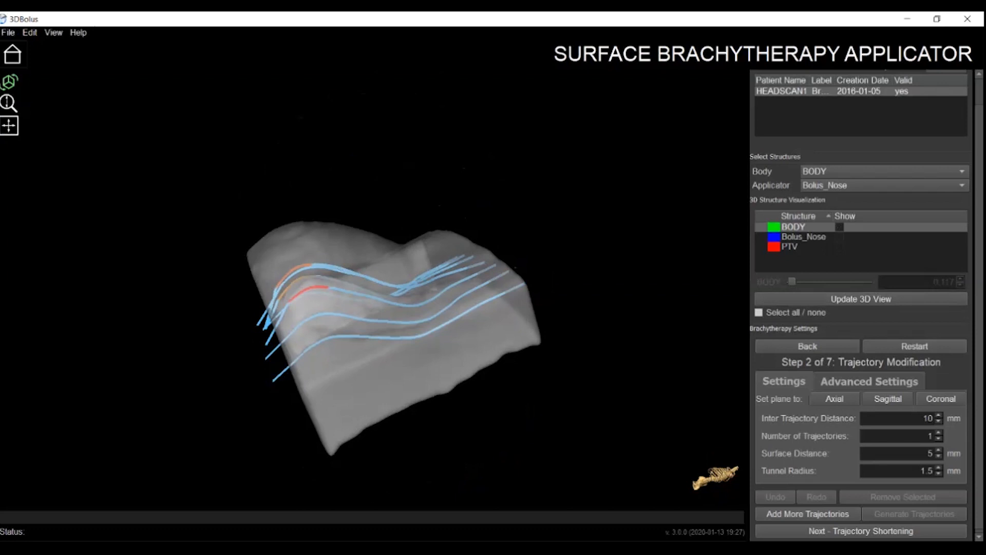
- Move two nodes beside the red high-curvature segment of its trajectory slightly outward and proceed to tunnel shortening
{"action": "left_click", "coordinate": [372, 297]}
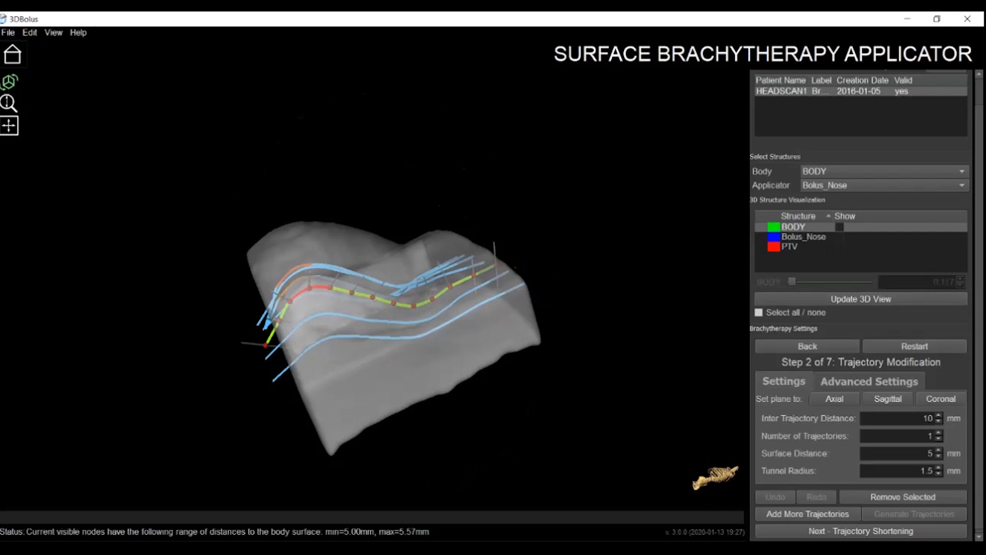
{"action": "scroll", "coordinate": [374, 288], "scroll_direction": "up", "scroll_amount": 6}
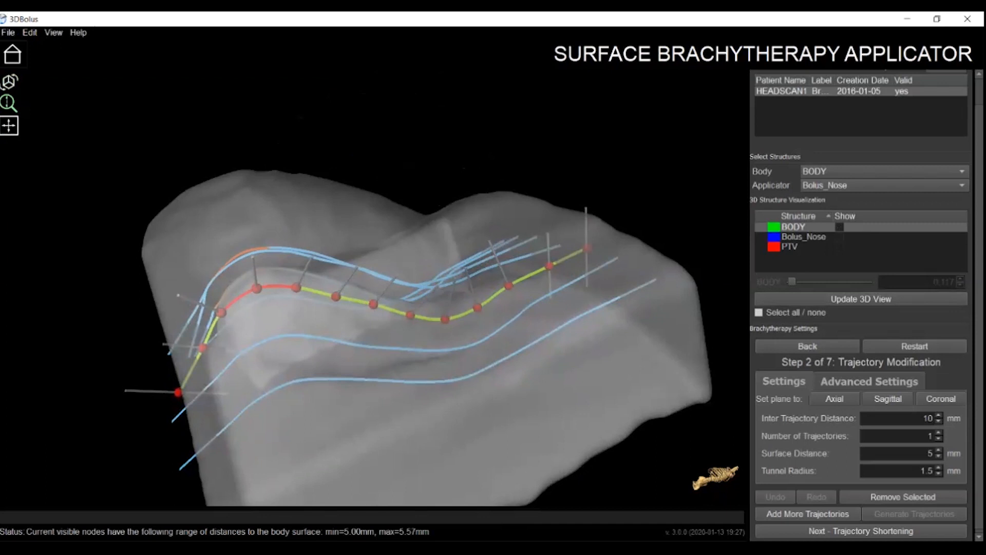
{"action": "left_click", "coordinate": [868, 381]}
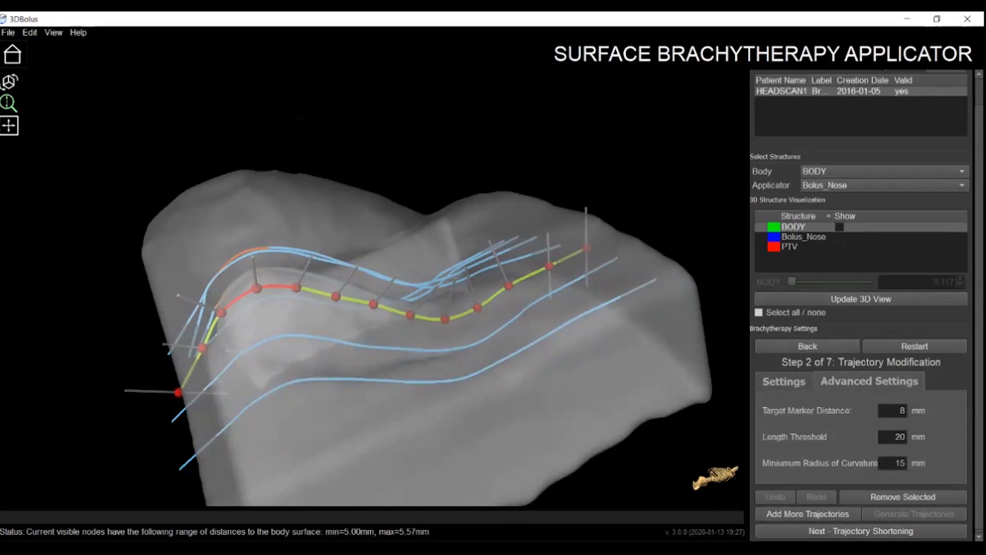
{"action": "left_click", "coordinate": [783, 381]}
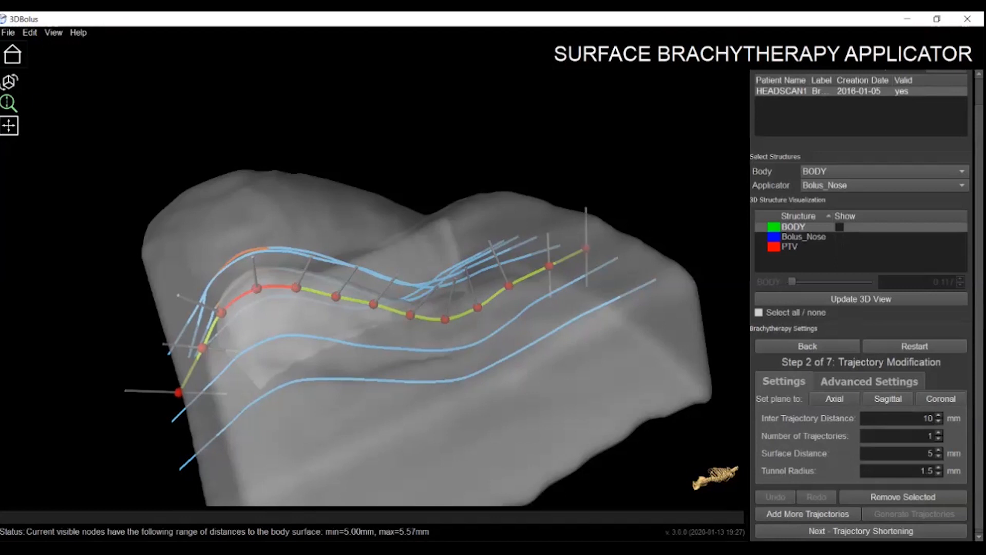
{"action": "left_click_drag", "start_coordinate": [296, 287], "coordinate": [298, 283]}
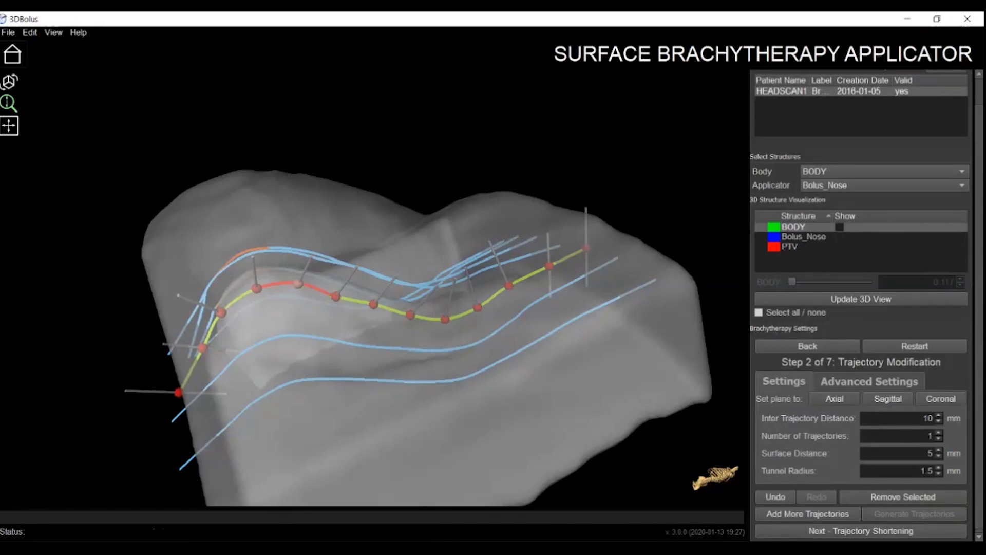
{"action": "left_click_drag", "start_coordinate": [336, 297], "coordinate": [337, 294]}
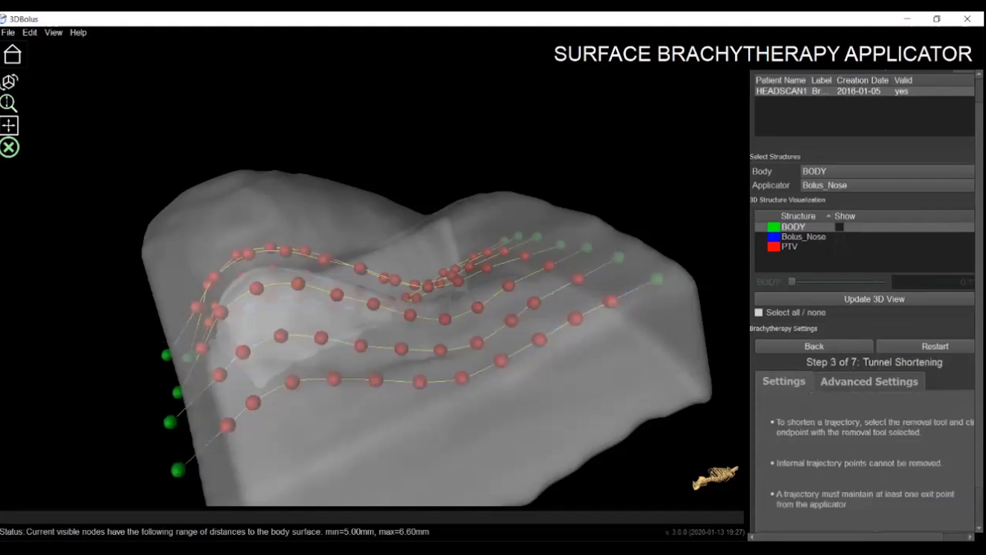
- Remove the top four end nodes from the rightmost trajectory and the top two from its neighbour with the removal tool
{"action": "left_click", "coordinate": [9, 82]}
{"action": "left_click_drag", "start_coordinate": [462, 257], "coordinate": [370, 298]}
{"action": "left_click", "coordinate": [8, 104]}
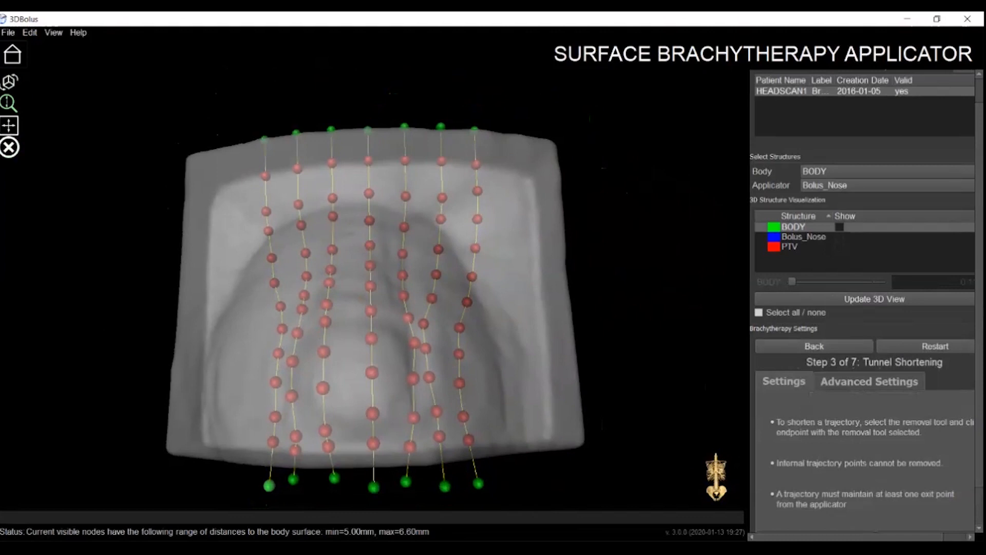
{"action": "left_click", "coordinate": [9, 147]}
{"action": "left_click", "coordinate": [9, 82]}
{"action": "left_click_drag", "start_coordinate": [370, 273], "coordinate": [363, 331]}
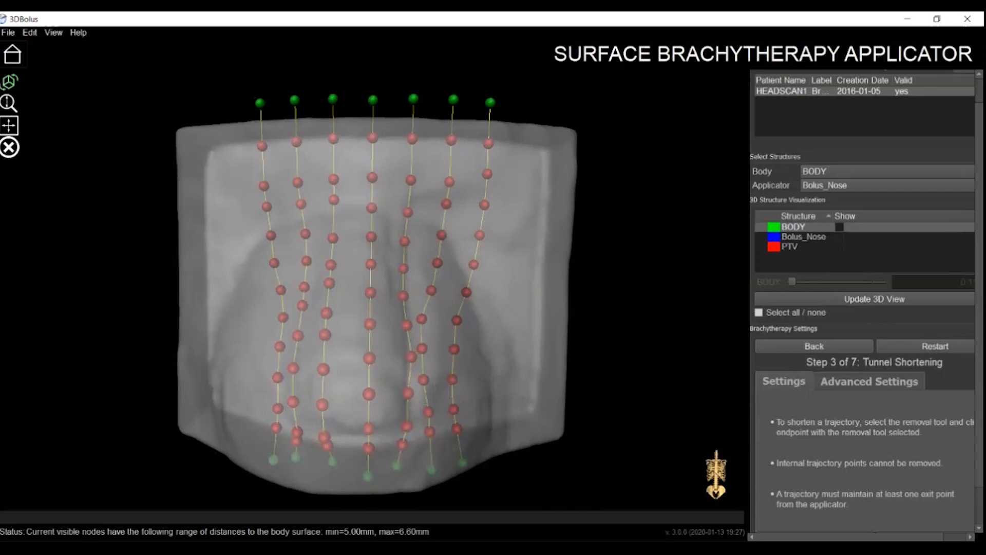
{"action": "left_click", "coordinate": [8, 147]}
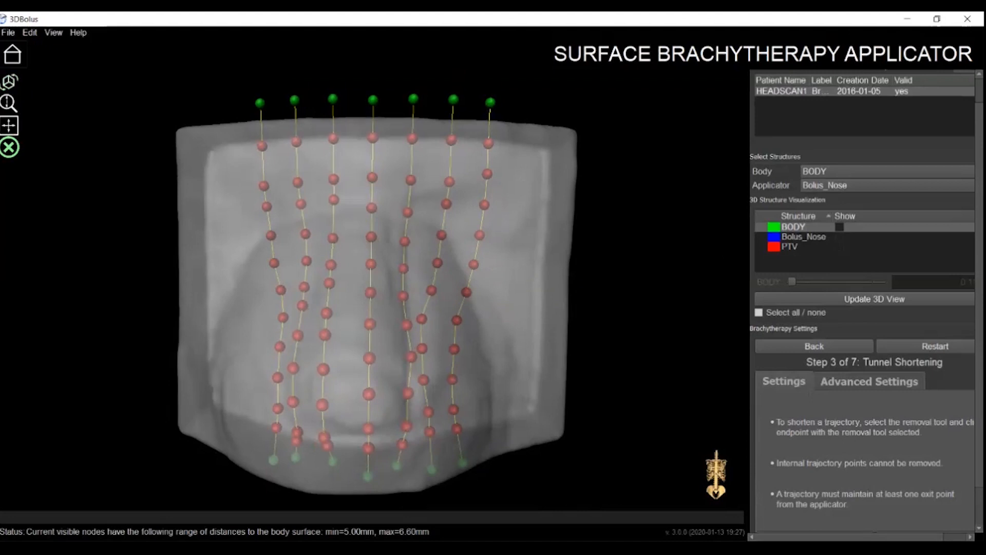
{"action": "key", "text": "Escape"}
{"action": "key", "text": "x"}
{"action": "left_click", "coordinate": [490, 101]}
{"action": "left_click", "coordinate": [489, 143]}
{"action": "left_click", "coordinate": [453, 99]}
{"action": "left_click", "coordinate": [450, 139]}
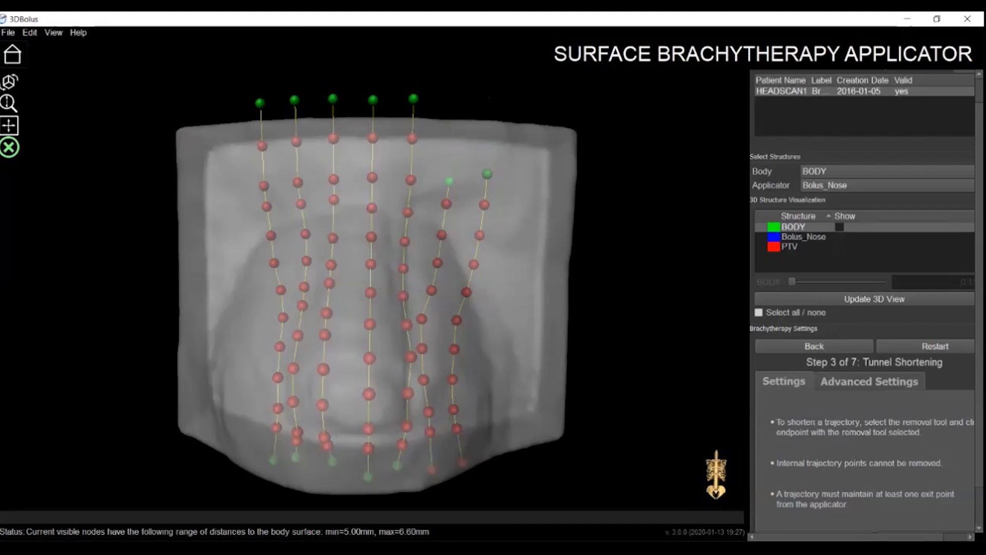
{"action": "left_click", "coordinate": [487, 174]}
{"action": "left_click", "coordinate": [484, 205]}
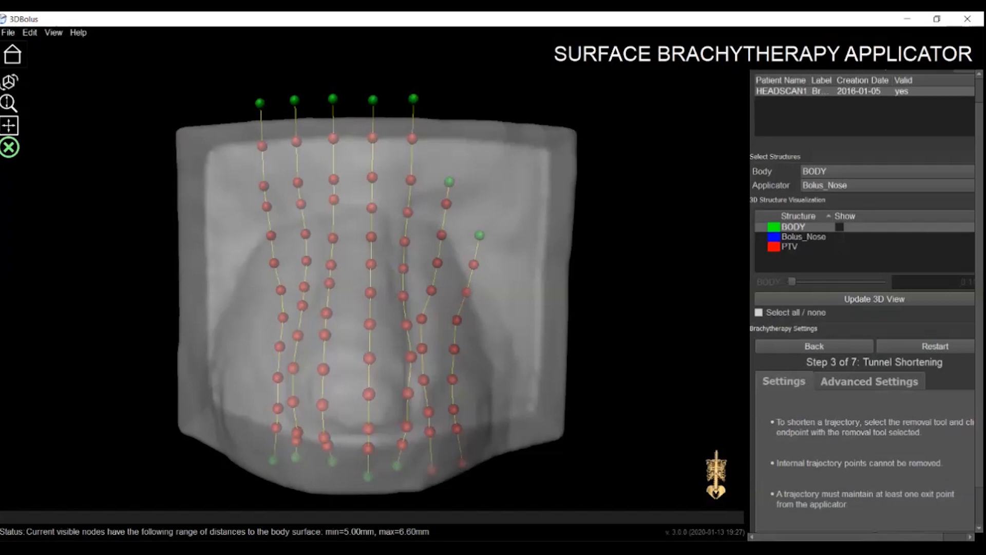
- Undo the end-node removals on the two shortened trajectories one after another
{"action": "scroll", "coordinate": [866, 302], "scroll_direction": "down", "scroll_amount": 1}
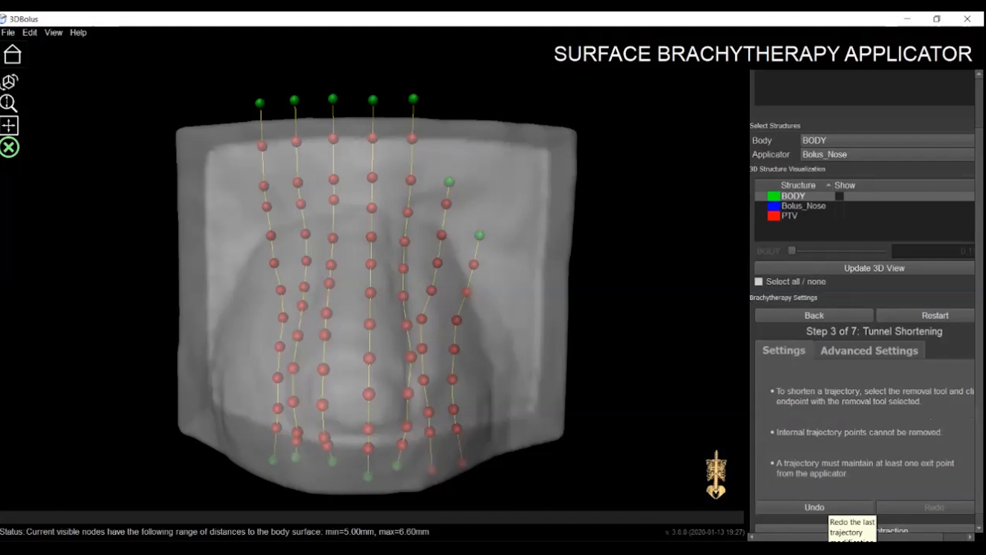
{"action": "left_click", "coordinate": [827, 507]}
{"action": "left_click", "coordinate": [827, 507]}
{"action": "left_click", "coordinate": [827, 507]}
{"action": "left_click", "coordinate": [827, 507]}
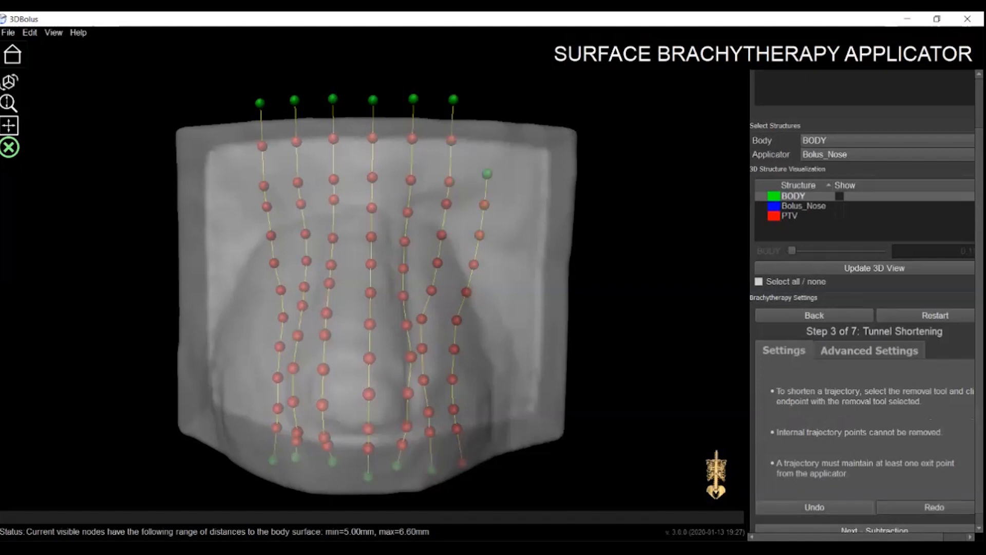
{"action": "left_click", "coordinate": [827, 507]}
- Redo the end-node removals that were just undone
{"action": "left_click", "coordinate": [907, 500]}
{"action": "left_click", "coordinate": [906, 499]}
{"action": "left_click", "coordinate": [907, 500]}
{"action": "left_click", "coordinate": [906, 499]}
{"action": "left_click", "coordinate": [907, 500]}
- Undo all end-node removals again to restore every trajectory to its full length
{"action": "key", "text": "ctrl+z"}
{"action": "key", "text": "ctrl+z"}
{"action": "key", "text": "ctrl+z"}
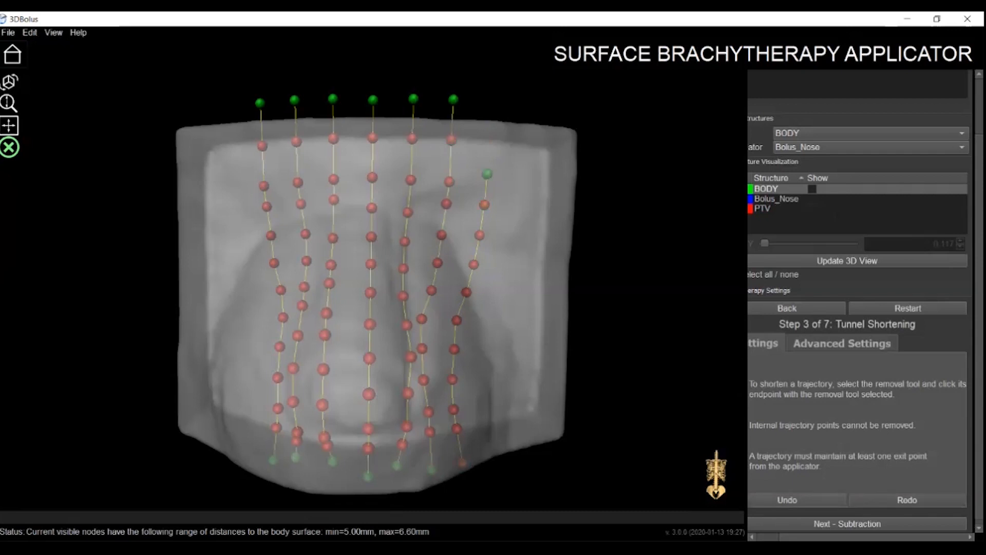
{"action": "key", "text": "ctrl+z"}
{"action": "scroll", "coordinate": [861, 305], "scroll_direction": "left", "scroll_amount": 1}
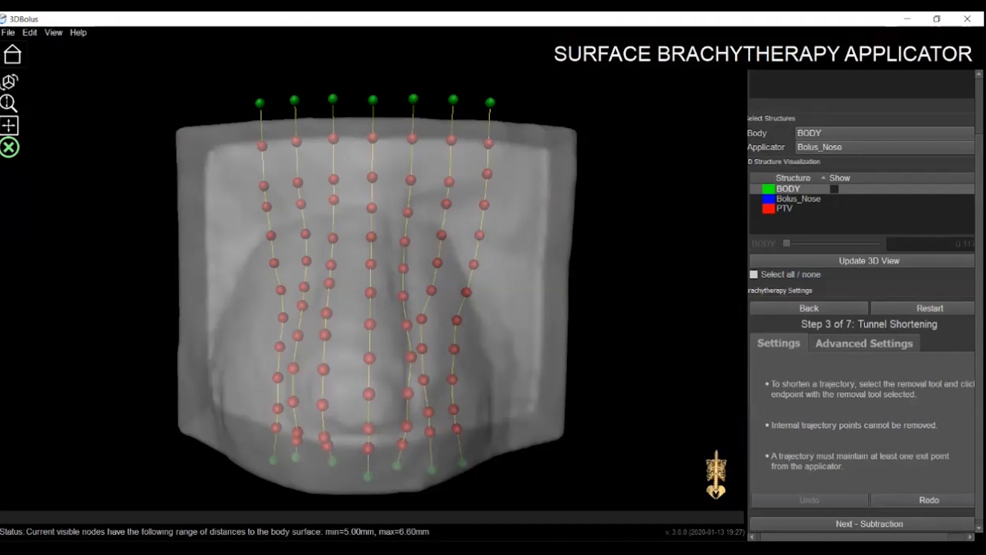
- Review the advanced settings of tunnel shortening and proceed to the subtraction preview
{"action": "left_click", "coordinate": [863, 343]}
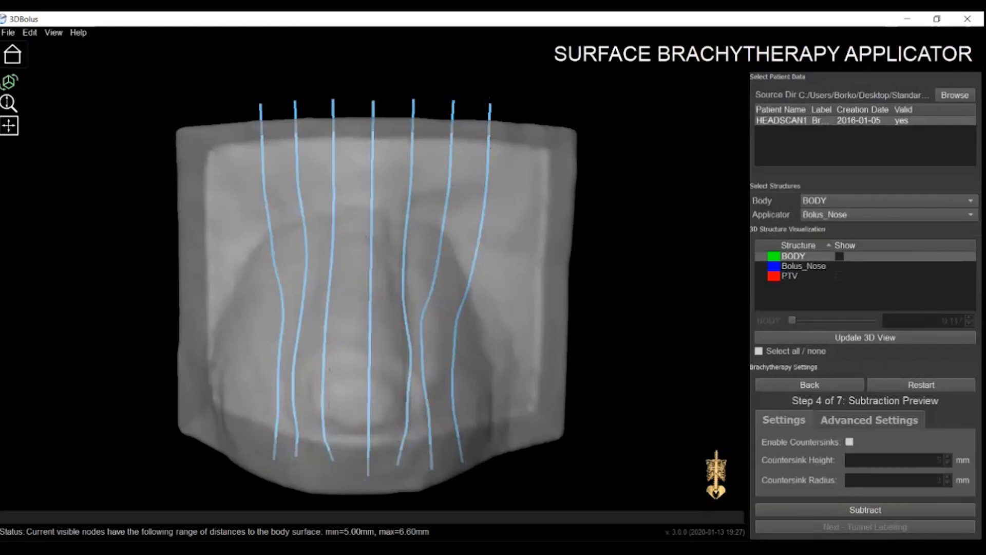
- Subtract the catheter tunnels from the applicator with countersinks enabled and continue to tunnel labelling
{"action": "left_click", "coordinate": [849, 441]}
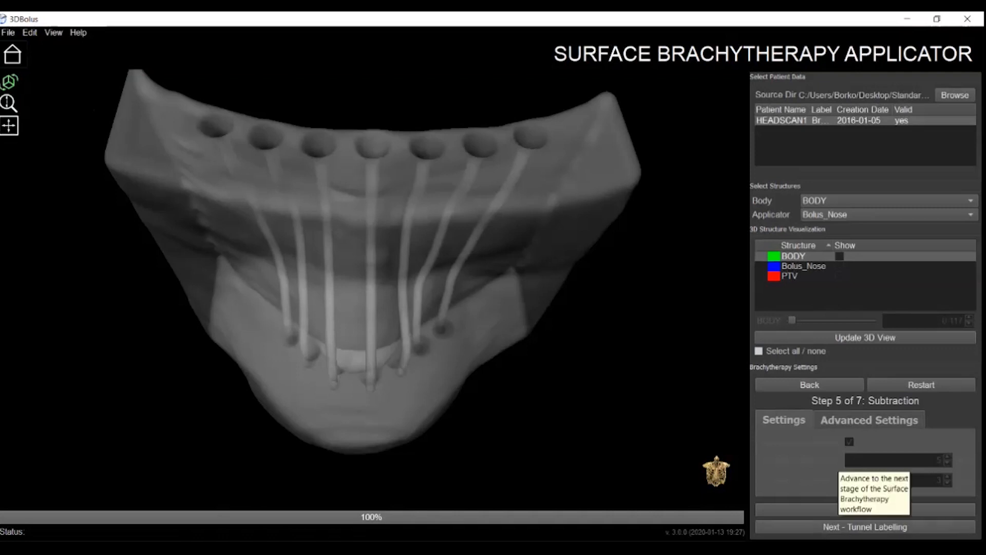
{"action": "left_click", "coordinate": [838, 526]}
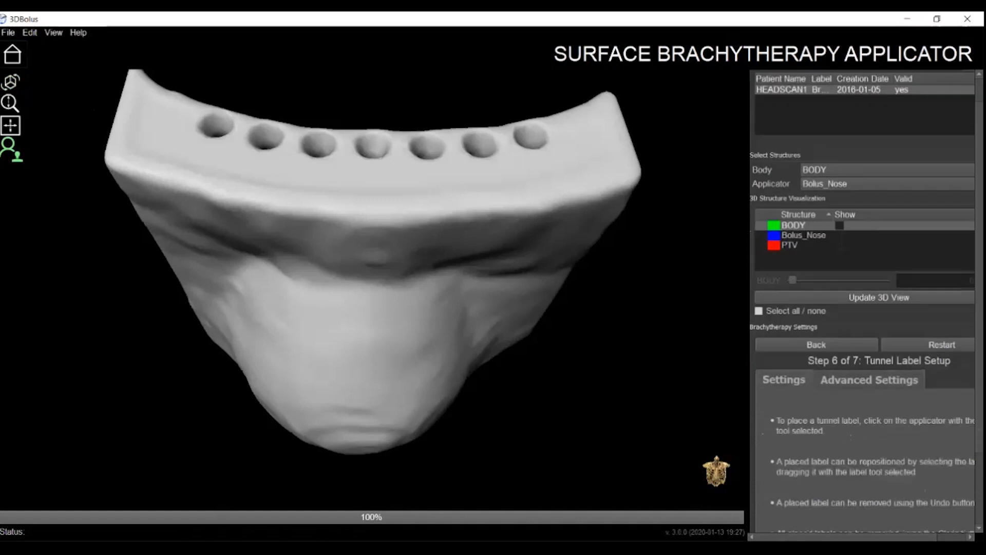
- Place number labels 1 to 7 on the applicator's upper face, one below each countersunk tunnel opening
{"action": "scroll", "coordinate": [863, 297], "scroll_direction": "down", "scroll_amount": 3}
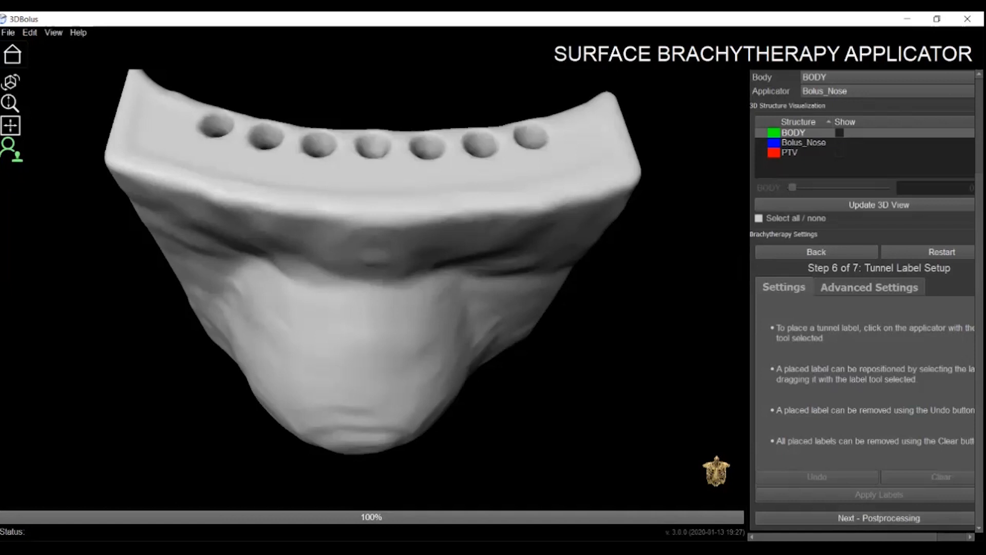
{"action": "left_click_drag", "start_coordinate": [372, 257], "coordinate": [372, 339]}
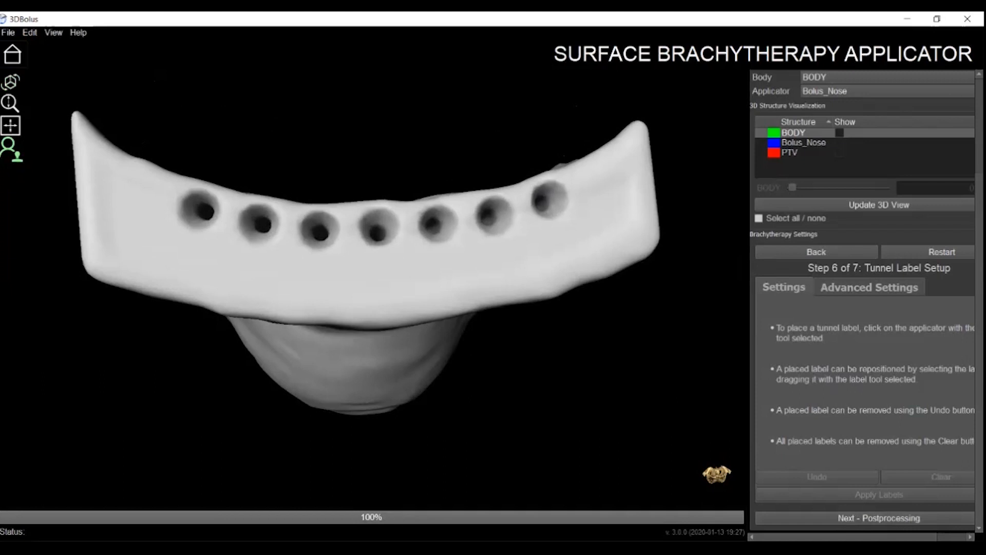
{"action": "left_click", "coordinate": [200, 261]}
{"action": "left_click", "coordinate": [260, 272]}
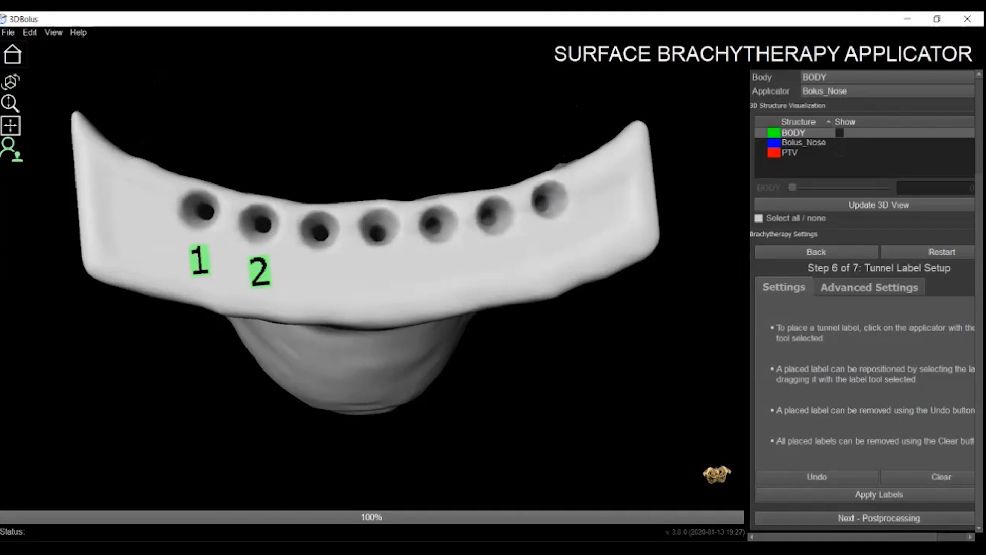
{"action": "left_click", "coordinate": [320, 277]}
{"action": "left_click", "coordinate": [386, 279]}
{"action": "left_click", "coordinate": [441, 277]}
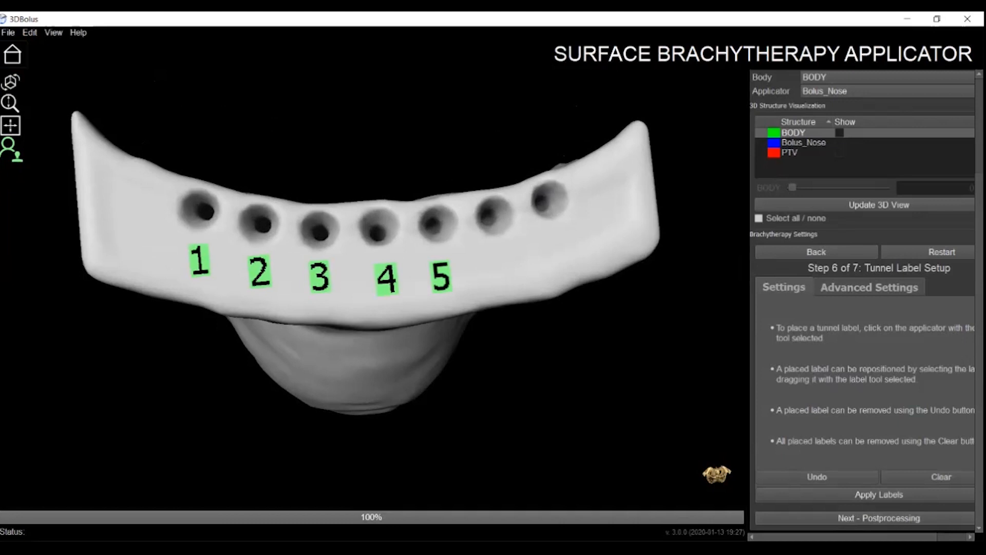
{"action": "left_click", "coordinate": [505, 261]}
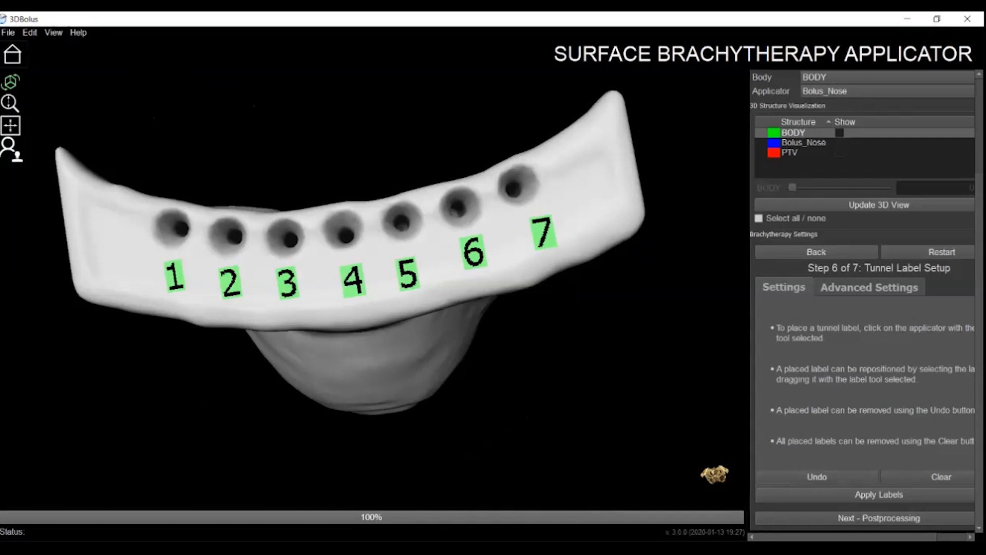
- Undo tunnel labels 7 and 6 and place both again below the last two tunnel openings
{"action": "left_click", "coordinate": [817, 477]}
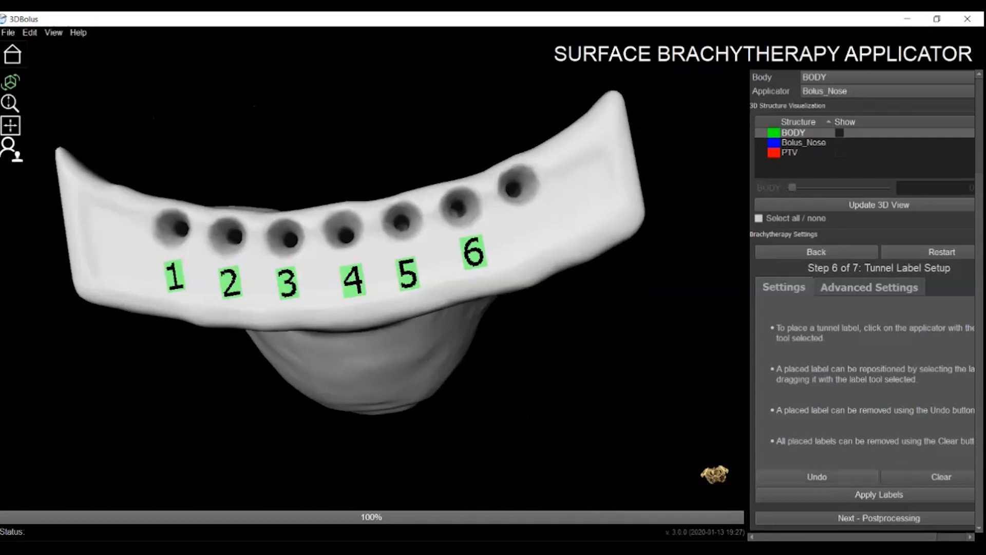
{"action": "left_click", "coordinate": [817, 477]}
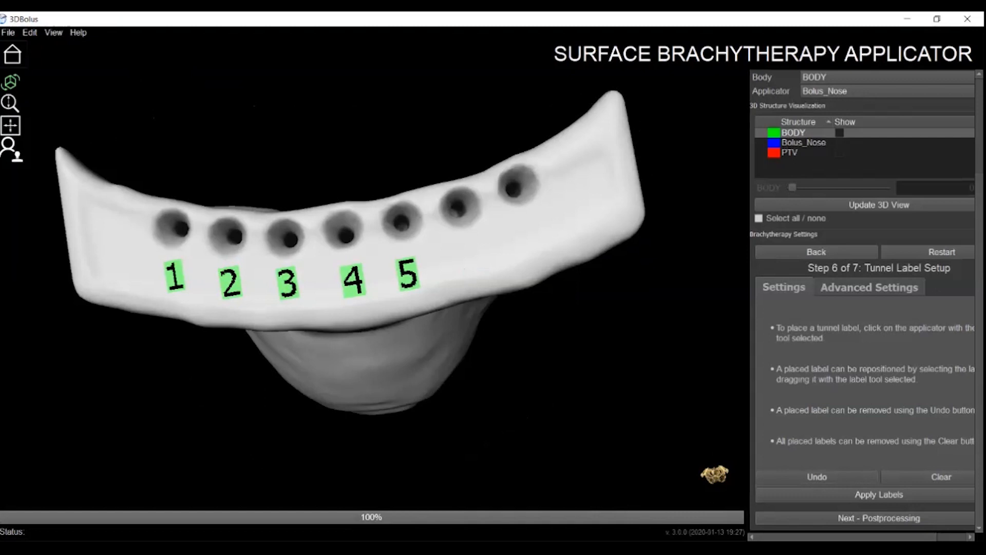
{"action": "left_click", "coordinate": [12, 150]}
{"action": "left_click", "coordinate": [471, 246]}
{"action": "left_click", "coordinate": [540, 227]}
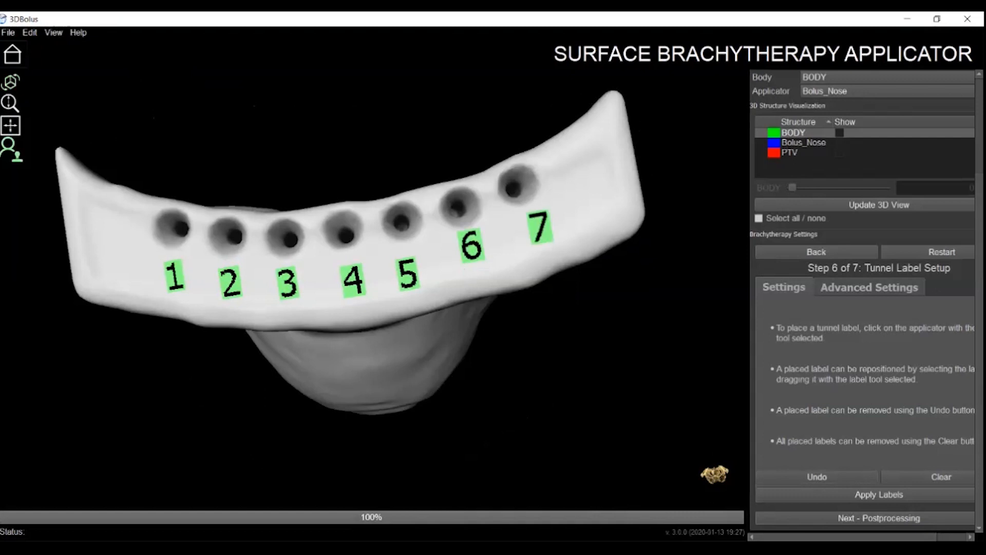
- Reposition labels 7 and 6 slightly below their tunnel openings and apply all labels to the applicator
{"action": "mouse_move", "coordinate": [539, 227]}
{"action": "left_mouse_down"}
{"action": "mouse_move", "coordinate": [584, 176]}
{"action": "mouse_move", "coordinate": [558, 224]}
{"action": "mouse_move", "coordinate": [542, 230]}
{"action": "left_mouse_up"}
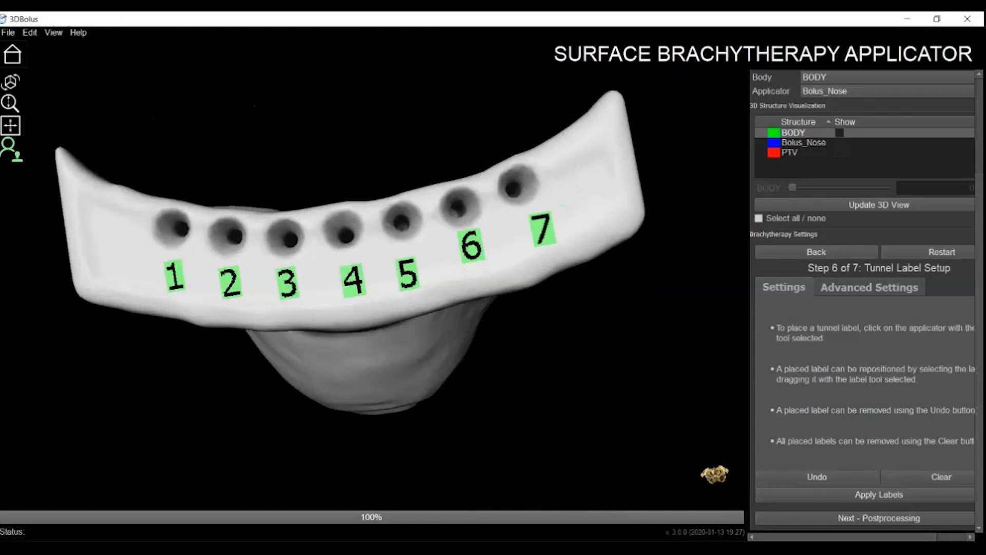
{"action": "left_click_drag", "start_coordinate": [472, 246], "coordinate": [476, 260]}
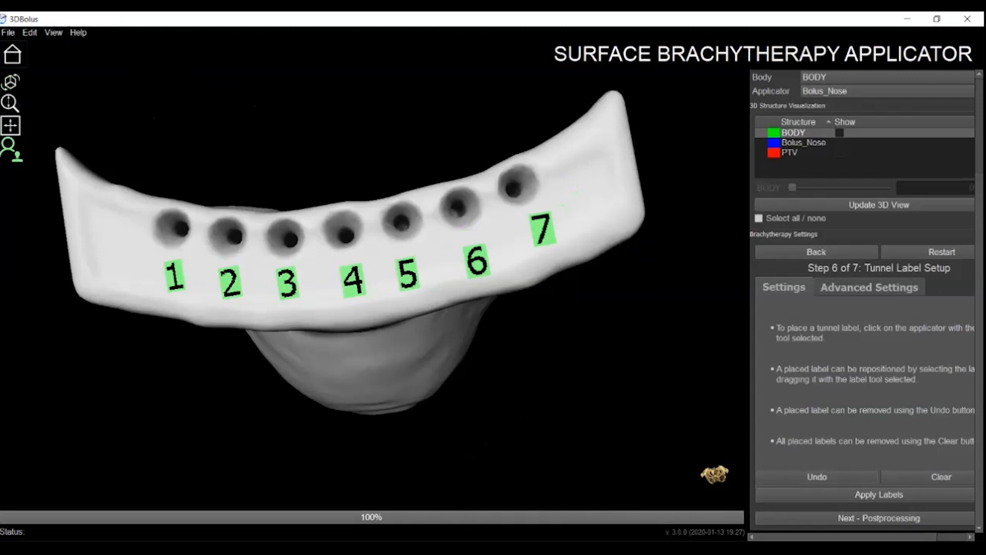
{"action": "mouse_move", "coordinate": [477, 260]}
{"action": "left_mouse_down"}
{"action": "mouse_move", "coordinate": [471, 244]}
{"action": "mouse_move", "coordinate": [487, 256]}
{"action": "left_mouse_up"}
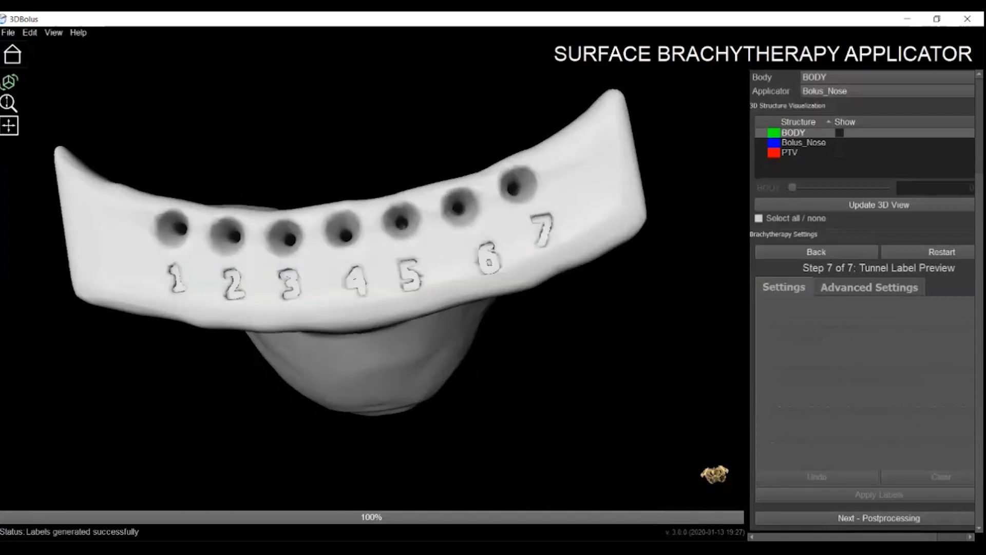
- Inspect the engraved tunnel numbers on the applicator preview and continue to postprocessing
{"action": "right_click_drag", "start_coordinate": [372, 231], "coordinate": [372, 349]}
{"action": "mouse_move", "coordinate": [372, 308]}
{"action": "left_mouse_down"}
{"action": "mouse_move", "coordinate": [372, 149]}
{"action": "mouse_move", "coordinate": [372, 308]}
{"action": "mouse_move", "coordinate": [385, 288]}
{"action": "mouse_move", "coordinate": [359, 262]}
{"action": "mouse_move", "coordinate": [372, 277]}
{"action": "mouse_move", "coordinate": [371, 303]}
{"action": "left_mouse_up"}
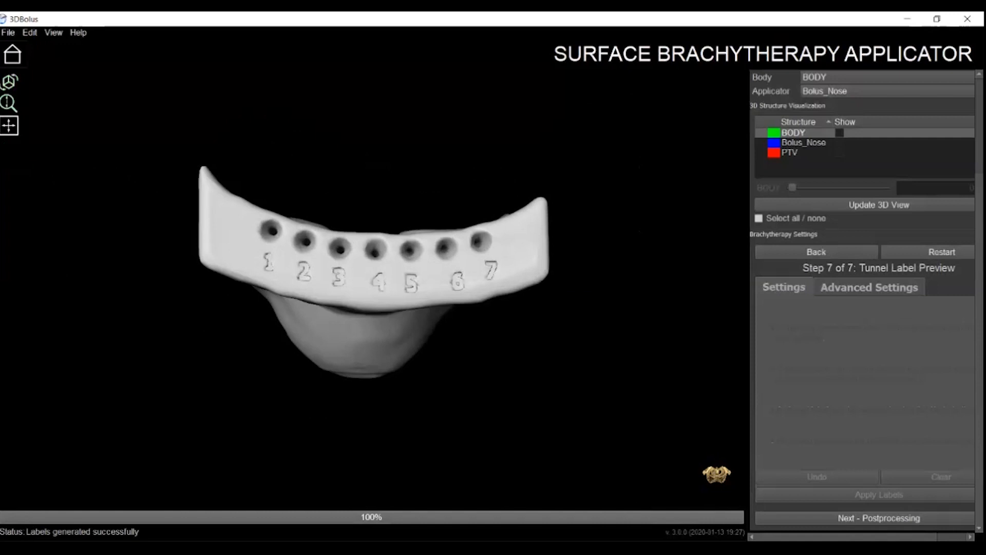
{"action": "right_click_drag", "start_coordinate": [374, 290], "coordinate": [374, 205]}
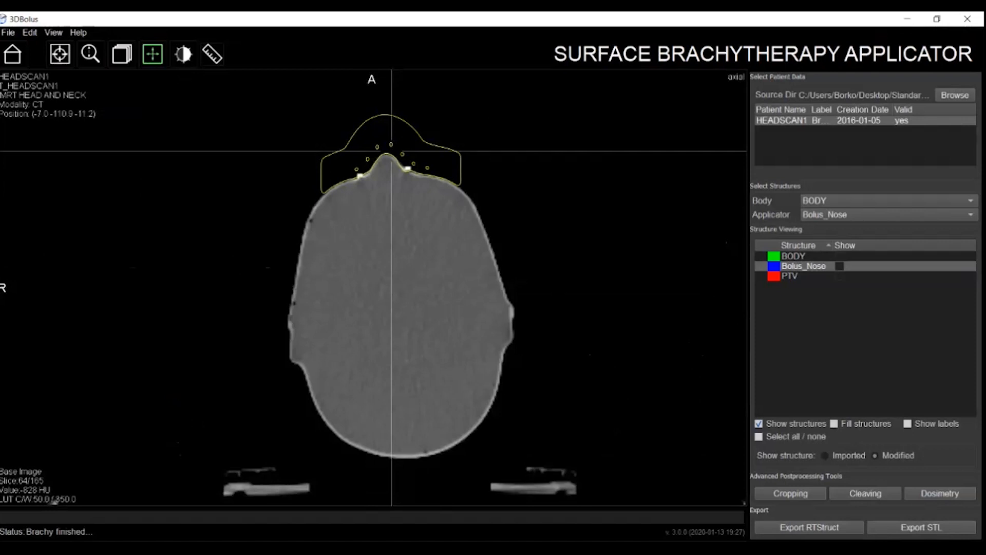
- Review the modified applicator contour through the axial CT slices, and inspect the applicator in the cropping tool before closing it
{"action": "scroll", "coordinate": [391, 288], "scroll_direction": "up", "scroll_amount": 7}
{"action": "scroll", "coordinate": [391, 288], "scroll_direction": "down", "scroll_amount": 20}
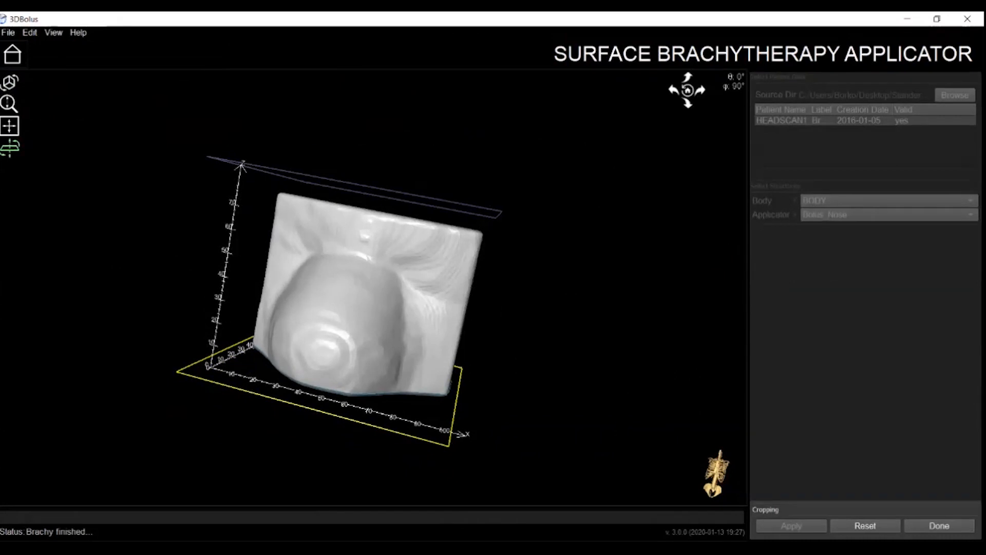
{"action": "left_click", "coordinate": [9, 82]}
{"action": "mouse_move", "coordinate": [370, 360]}
{"action": "left_mouse_down"}
{"action": "mouse_move", "coordinate": [370, 231]}
{"action": "mouse_move", "coordinate": [370, 349]}
{"action": "left_mouse_up"}
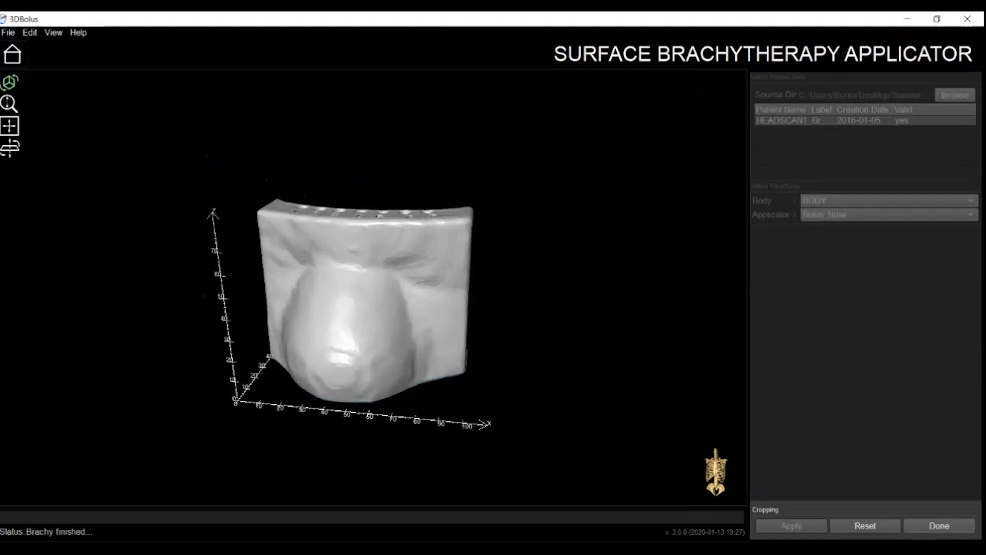
{"action": "left_click", "coordinate": [939, 526]}
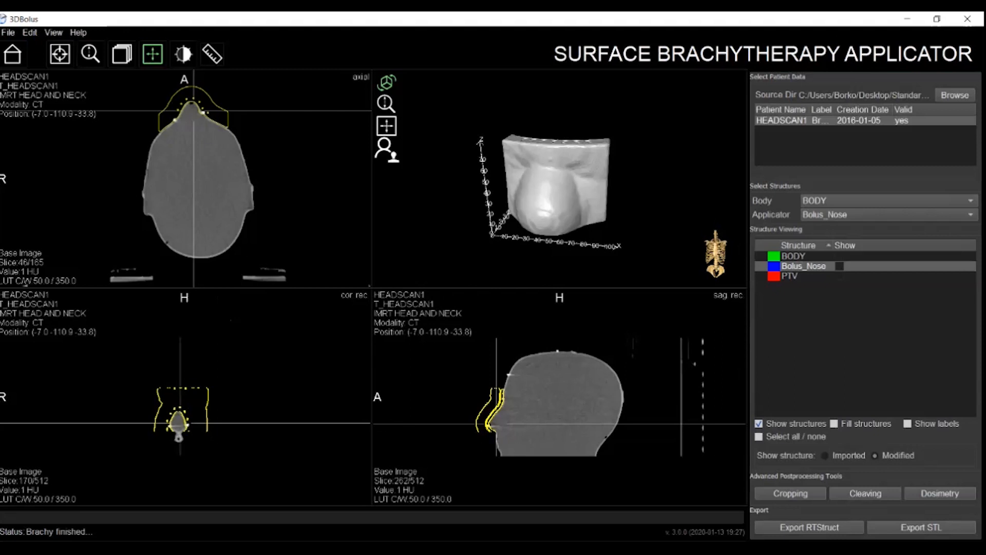
- Start the cleaving tool and rotate the cleaving plane to θ 100° and φ 350°
{"action": "key", "text": "Up"}
{"action": "key", "text": "Up"}
{"action": "key", "text": "Up"}
{"action": "key", "text": "Up"}
{"action": "key", "text": "Up"}
{"action": "key", "text": "Up"}
{"action": "key", "text": "Up"}
{"action": "key", "text": "Up"}
{"action": "key", "text": "Up"}
{"action": "key", "text": "Up"}
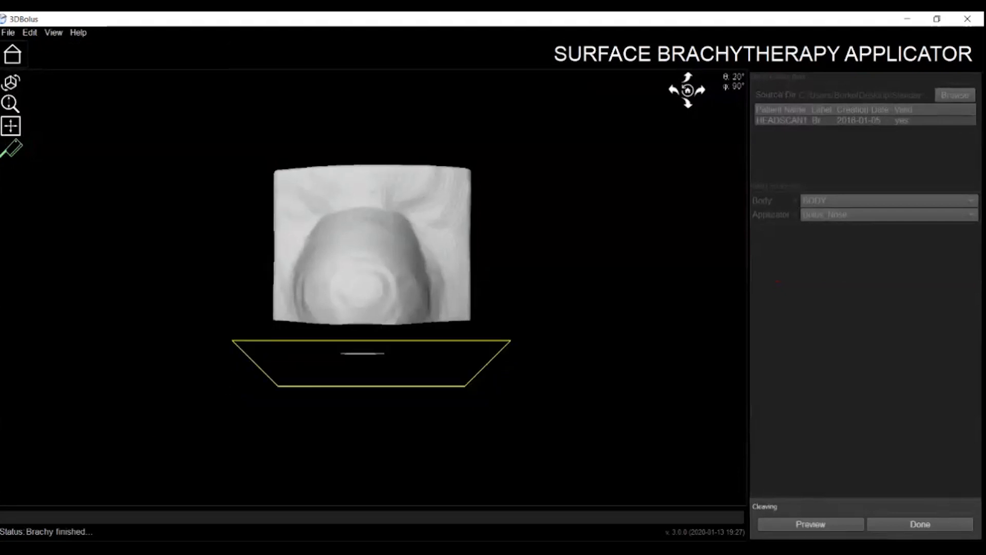
{"action": "key", "text": "Left"}
{"action": "key", "text": "Left"}
{"action": "key", "text": "Left"}
{"action": "key", "text": "Left"}
{"action": "key", "text": "Left"}
{"action": "key", "text": "Left"}
{"action": "key", "text": "Left"}
{"action": "key", "text": "Left"}
{"action": "key", "text": "Left"}
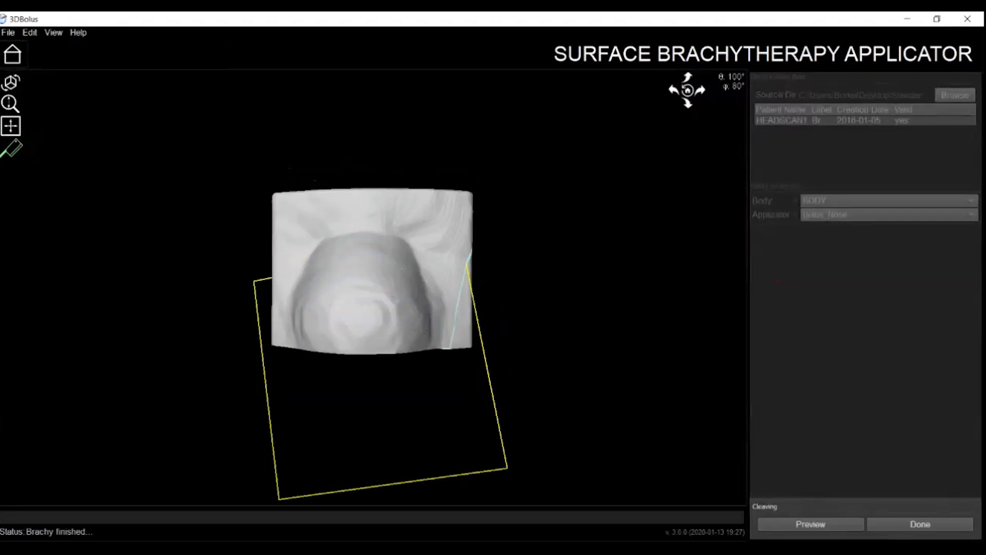
{"action": "key", "text": "Left"}
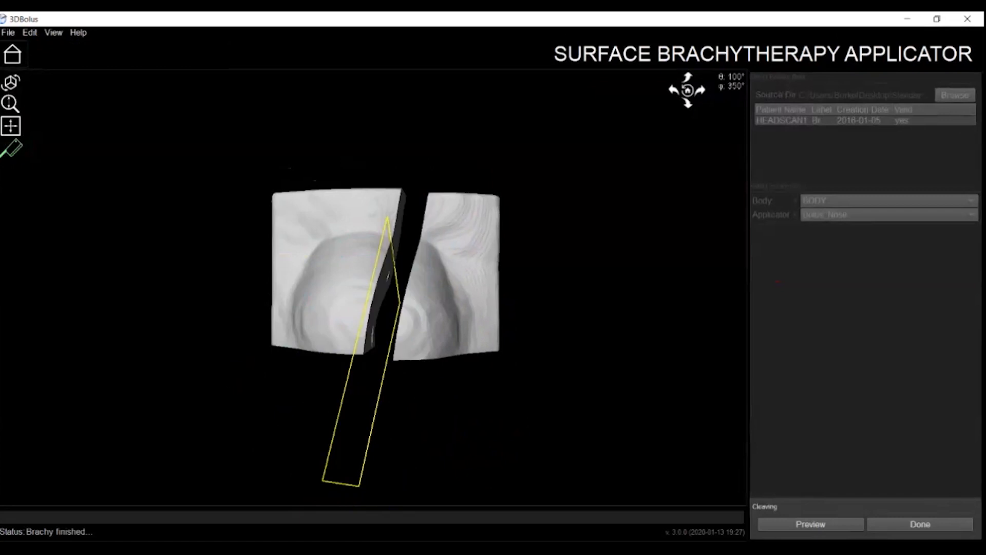
- Set the cleaving plane to θ 90°, shift it close to the middle of the nose applicator and finish the cleave
{"action": "key", "text": "Up"}
{"action": "key", "text": "Down"}
{"action": "key", "text": "Down"}
{"action": "mouse_move", "coordinate": [367, 368]}
{"action": "left_mouse_down"}
{"action": "mouse_move", "coordinate": [430, 368]}
{"action": "mouse_move", "coordinate": [315, 367]}
{"action": "mouse_move", "coordinate": [381, 368]}
{"action": "mouse_move", "coordinate": [361, 368]}
{"action": "left_mouse_up"}
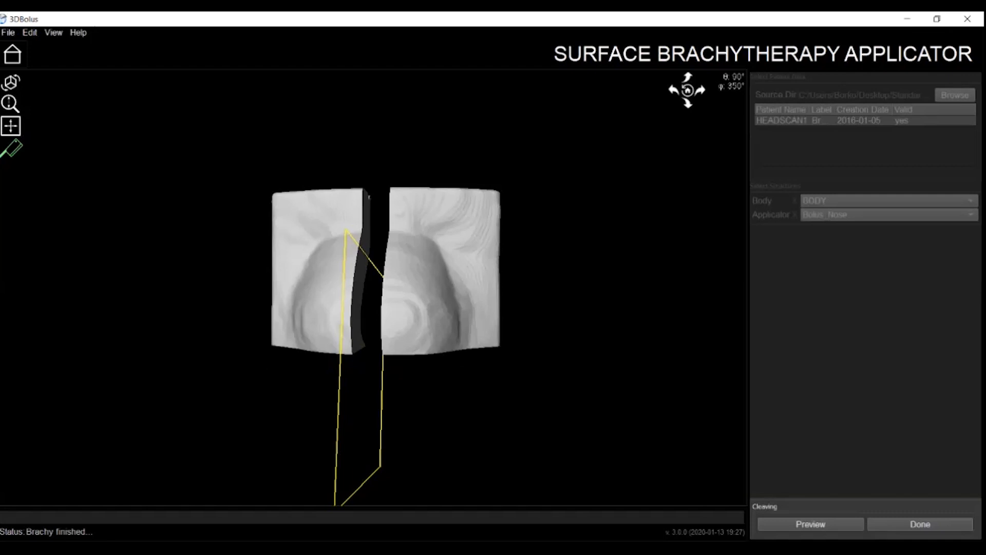
{"action": "key", "text": "Left"}
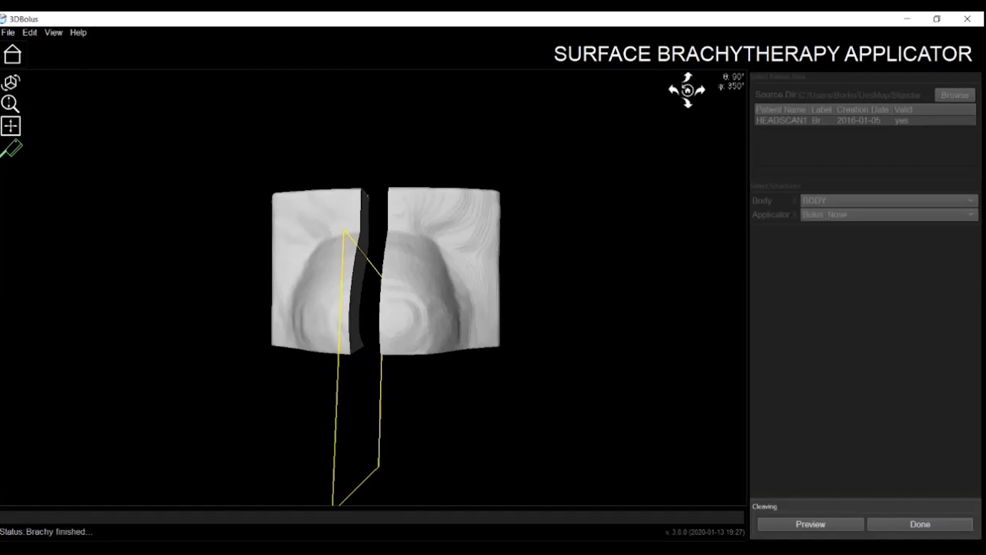
{"action": "mouse_move", "coordinate": [341, 288]}
{"action": "left_mouse_down"}
{"action": "mouse_move", "coordinate": [309, 288]}
{"action": "mouse_move", "coordinate": [382, 288]}
{"action": "mouse_move", "coordinate": [342, 288]}
{"action": "left_mouse_up"}
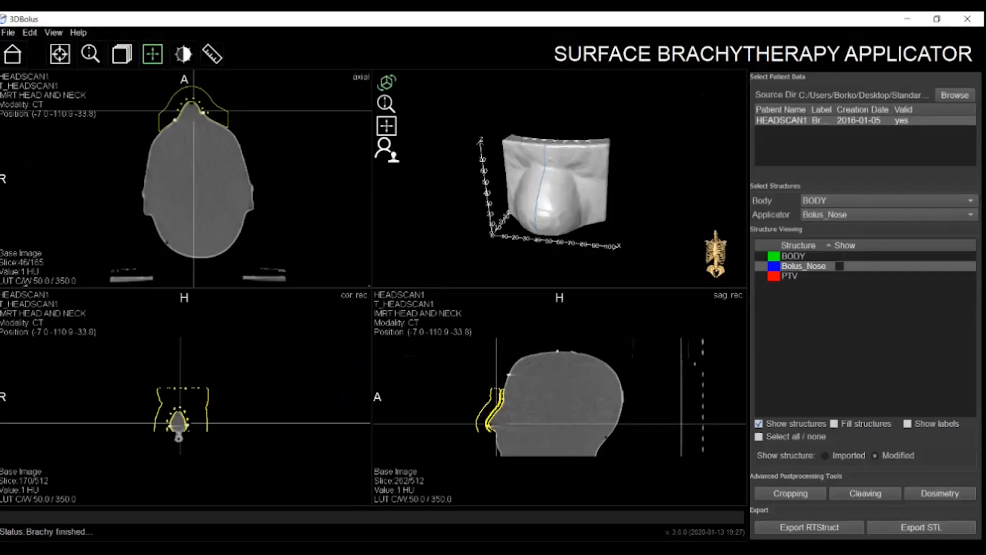
- Create an nOSLD - PLA dosimeter cavity near an upper corner of the applicator's inner surface and review the dosimeter type settings
{"action": "left_click", "coordinate": [939, 494]}
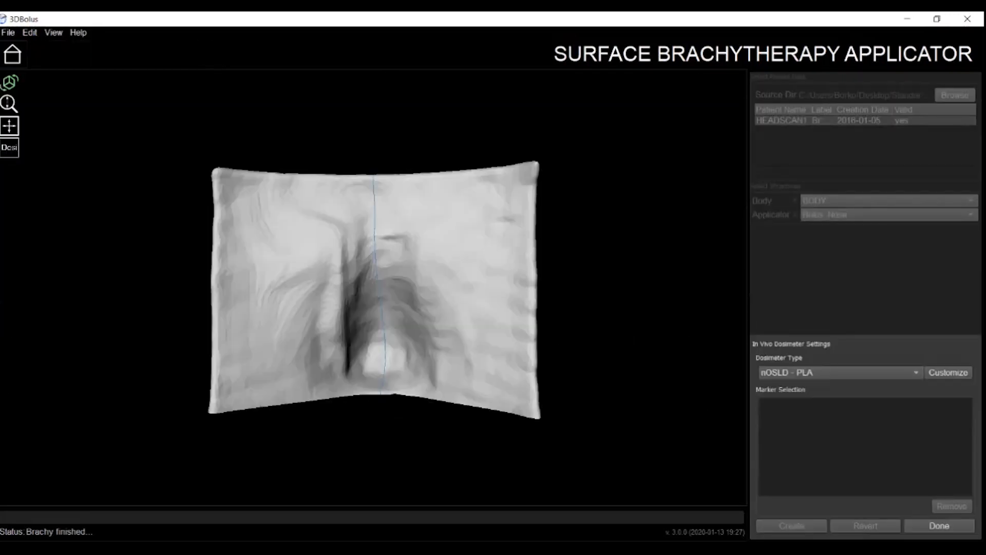
{"action": "left_click", "coordinate": [10, 147]}
{"action": "left_click", "coordinate": [251, 202]}
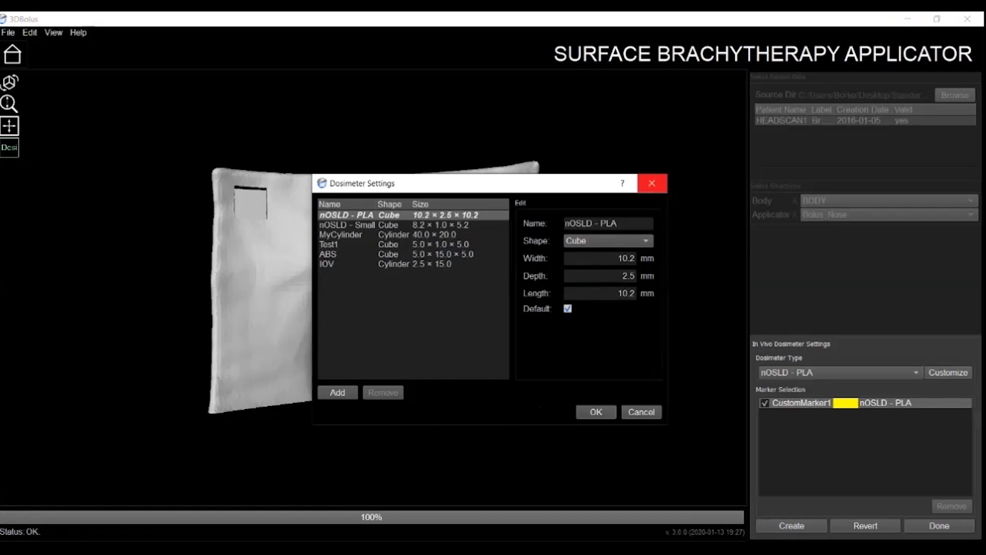
{"action": "left_click", "coordinate": [652, 182]}
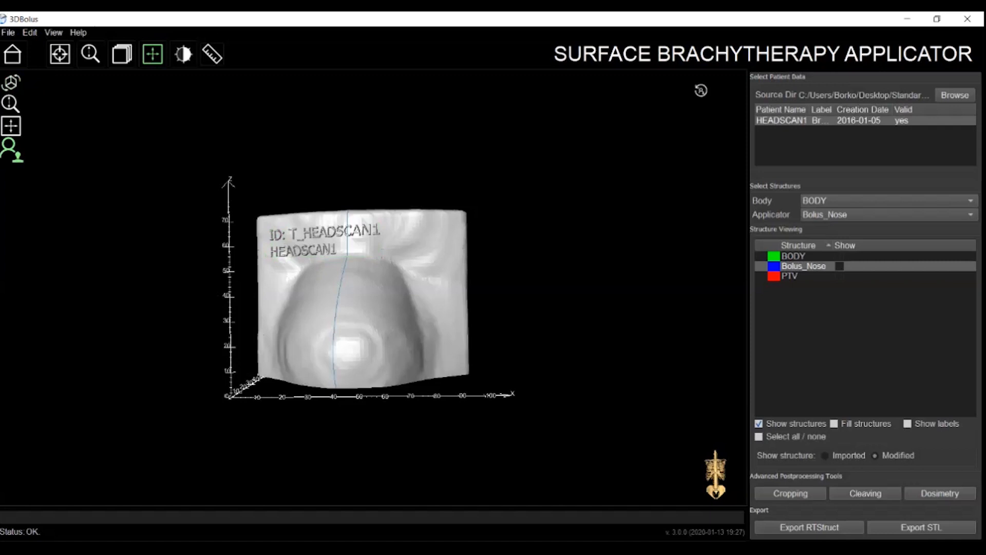
- Examine the engraved patient label and the cleaving line on the applicator's outer surface from several angles
{"action": "left_click", "coordinate": [10, 82]}
{"action": "left_click_drag", "start_coordinate": [363, 298], "coordinate": [326, 299]}
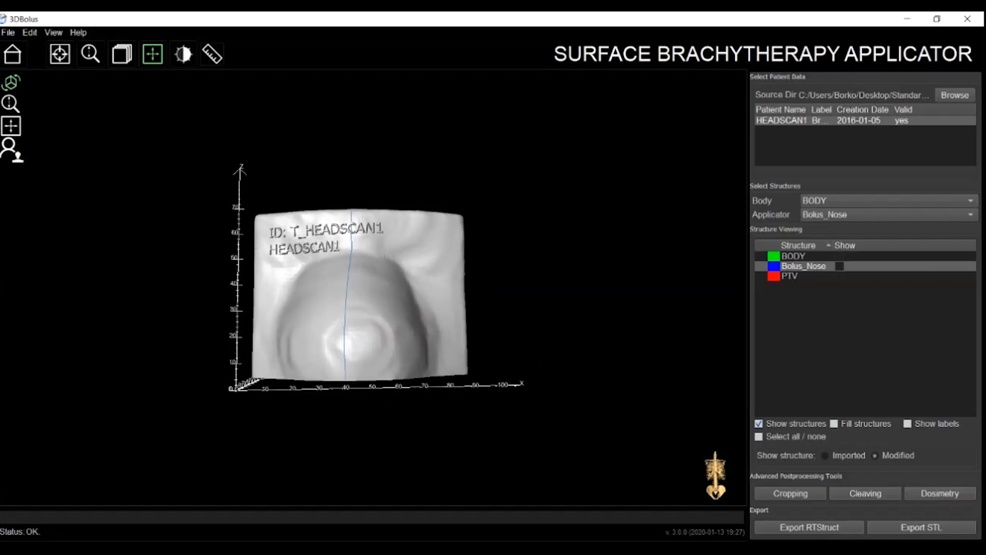
{"action": "left_click_drag", "start_coordinate": [329, 236], "coordinate": [330, 123]}
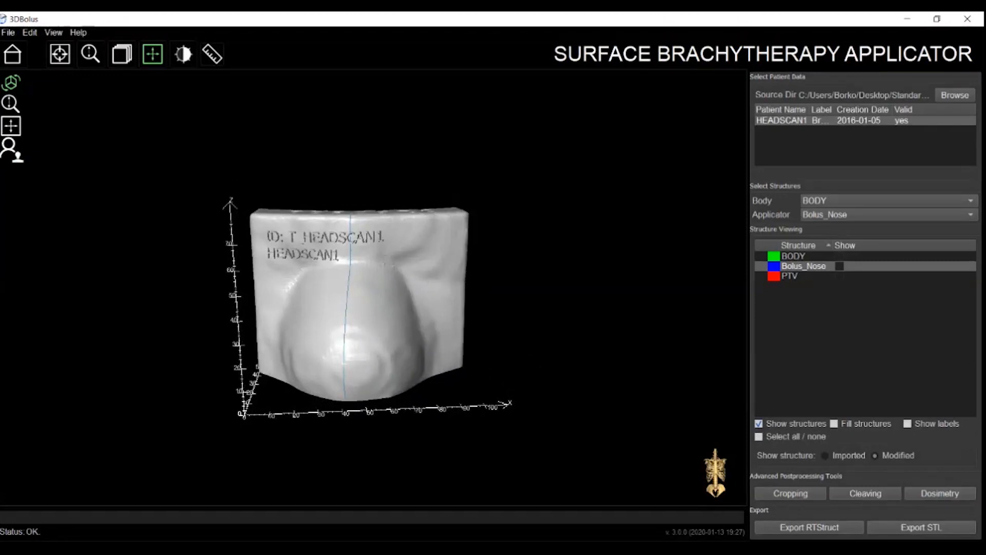
{"action": "mouse_move", "coordinate": [330, 123]}
{"action": "left_mouse_down"}
{"action": "mouse_move", "coordinate": [328, 278]}
{"action": "mouse_move", "coordinate": [324, 128]}
{"action": "left_mouse_up"}
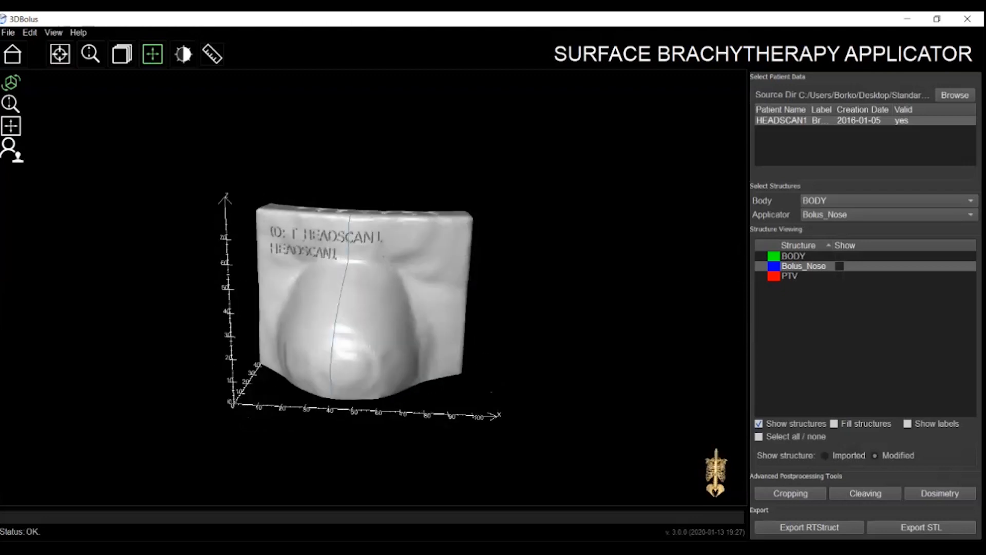
{"action": "mouse_move", "coordinate": [329, 154]}
{"action": "left_mouse_down"}
{"action": "mouse_move", "coordinate": [333, 391]}
{"action": "mouse_move", "coordinate": [323, 139]}
{"action": "mouse_move", "coordinate": [327, 161]}
{"action": "mouse_move", "coordinate": [337, 161]}
{"action": "left_mouse_up"}
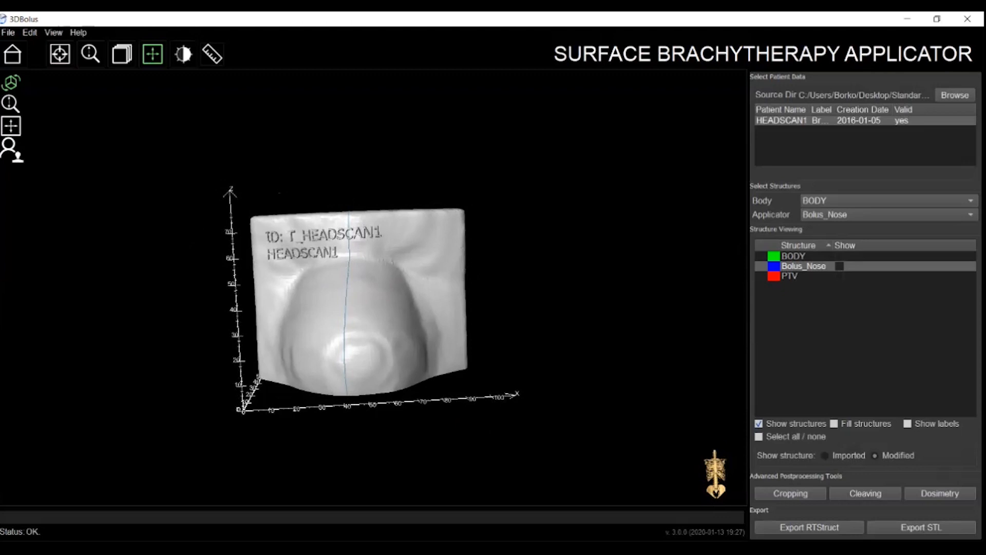
{"action": "left_click_drag", "start_coordinate": [337, 160], "coordinate": [341, 137]}
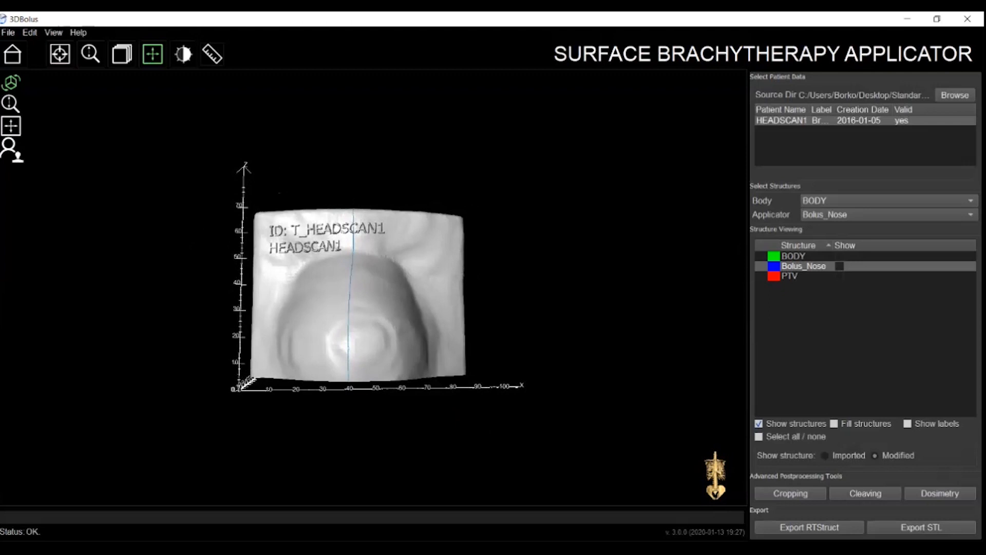